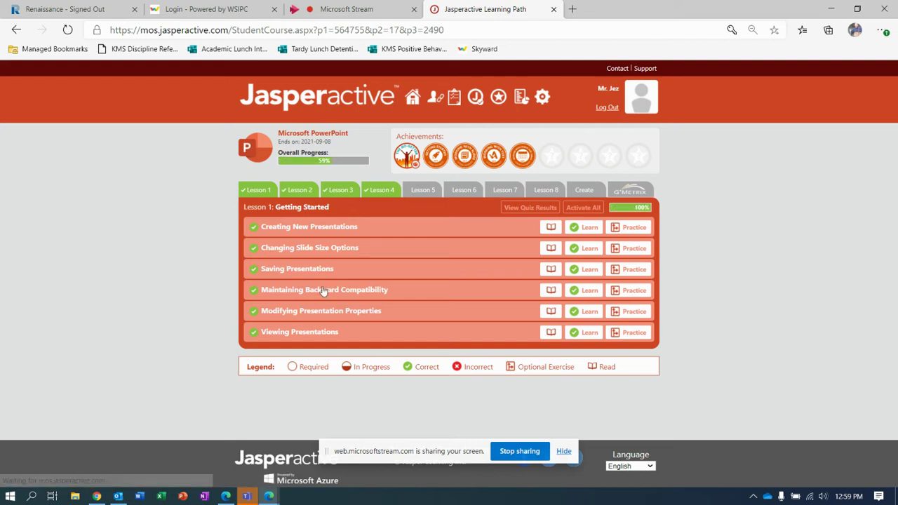
# Open the Learn exercise for Working with SmartArt in Lesson 5 and enlarge the PowerPoint window to fill the space beside the instructions.
pyautogui.click(425, 189)
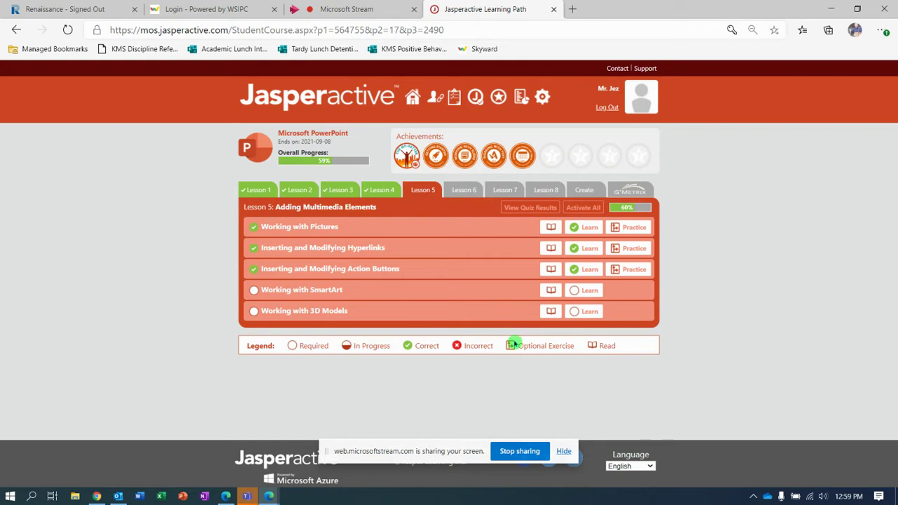
pyautogui.click(588, 292)
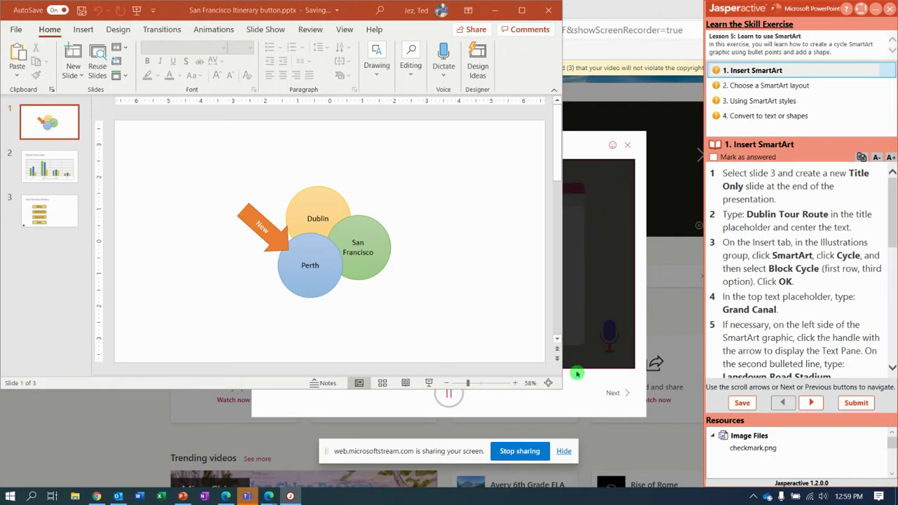
pyautogui.moveTo(562, 386); pyautogui.dragTo(700, 486)
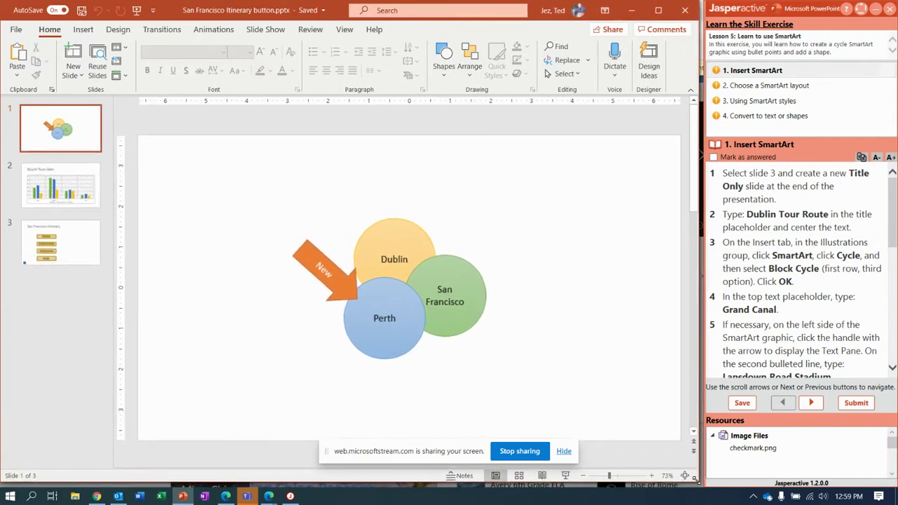
pyautogui.moveTo(446, 453); pyautogui.dragTo(98, 461)
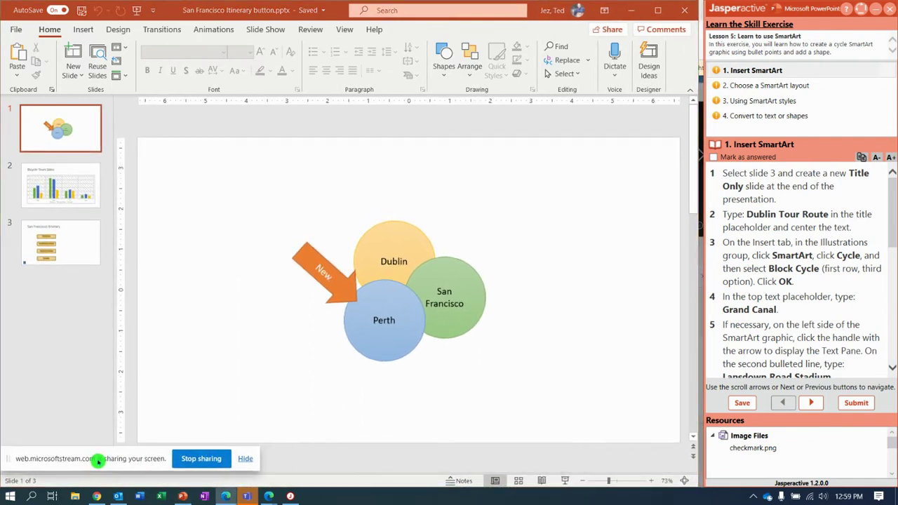
# Add a Title Only slide after slide 3 and enter Dublin Tour Route as its title.
pyautogui.click(87, 249)
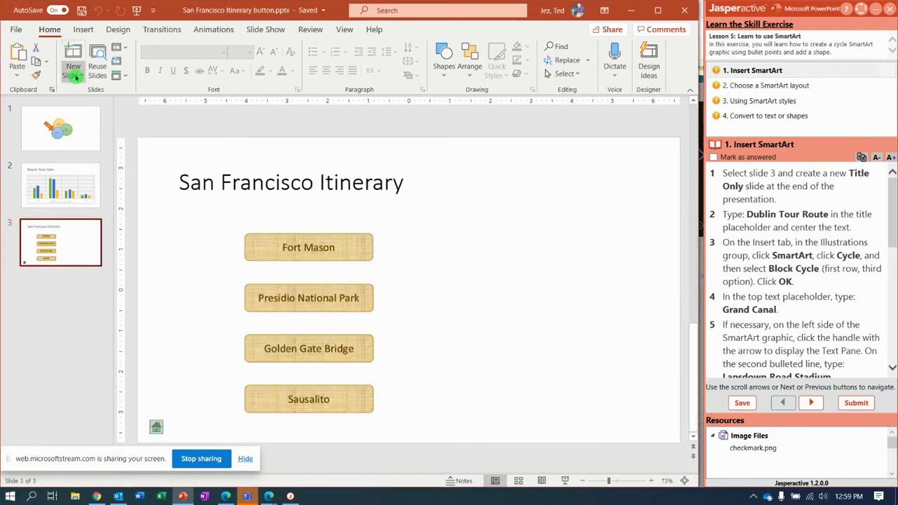
pyautogui.click(76, 78)
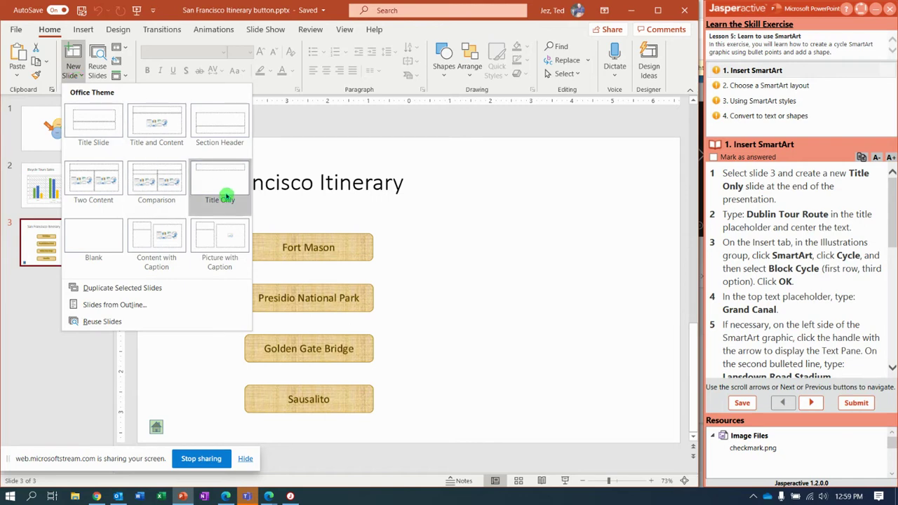
pyautogui.click(220, 182)
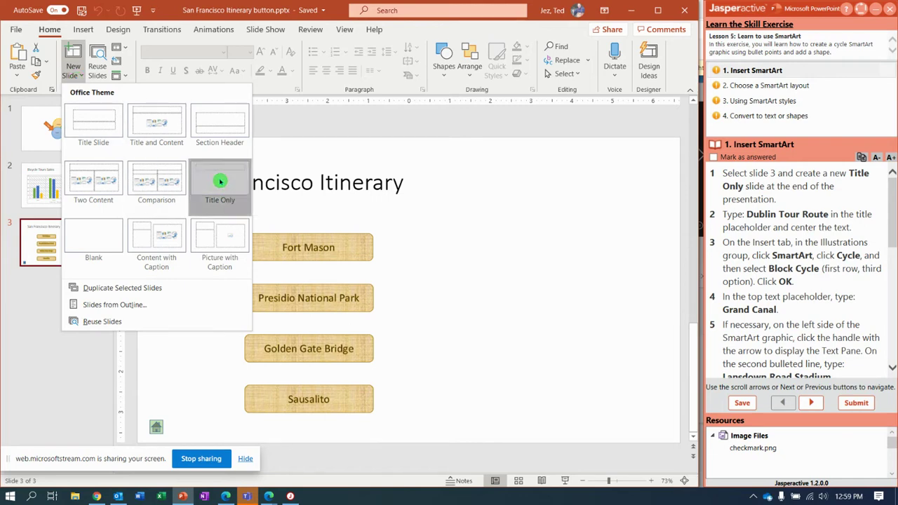
pyautogui.click(240, 190)
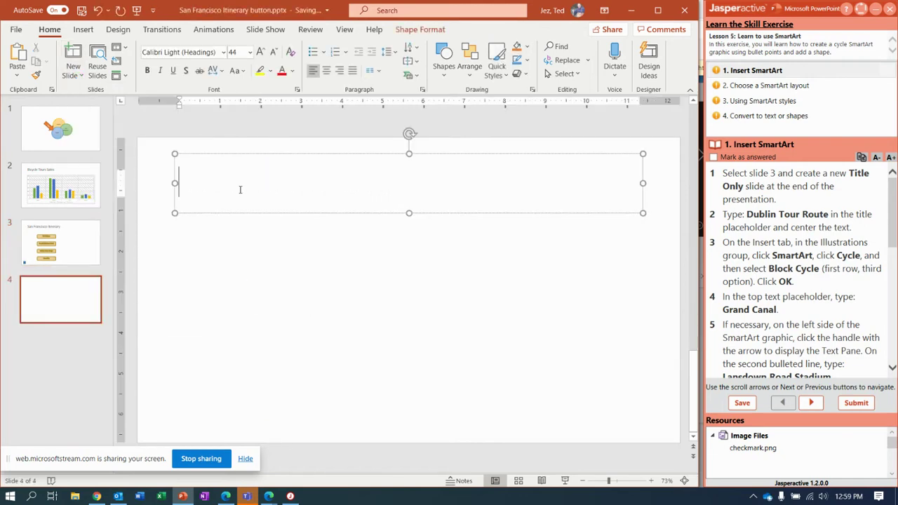
pyautogui.write('D')
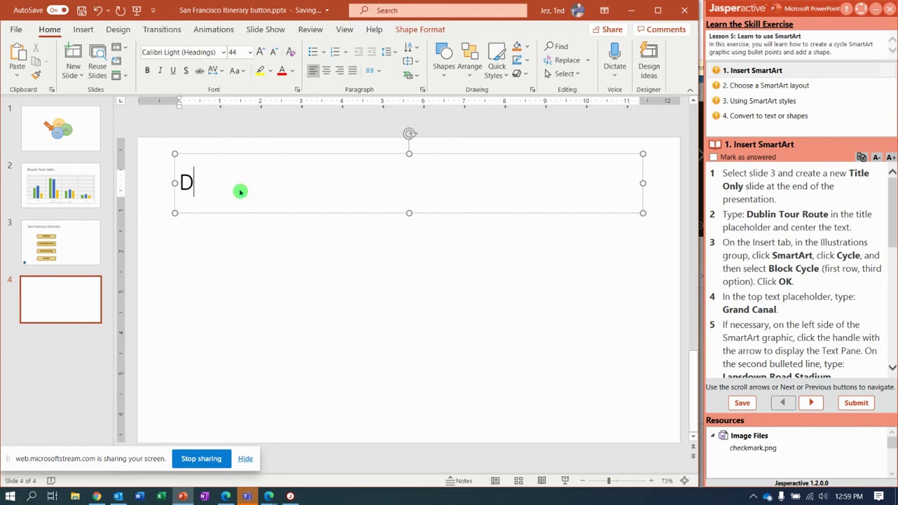
pyautogui.write('ublin Tour Route')
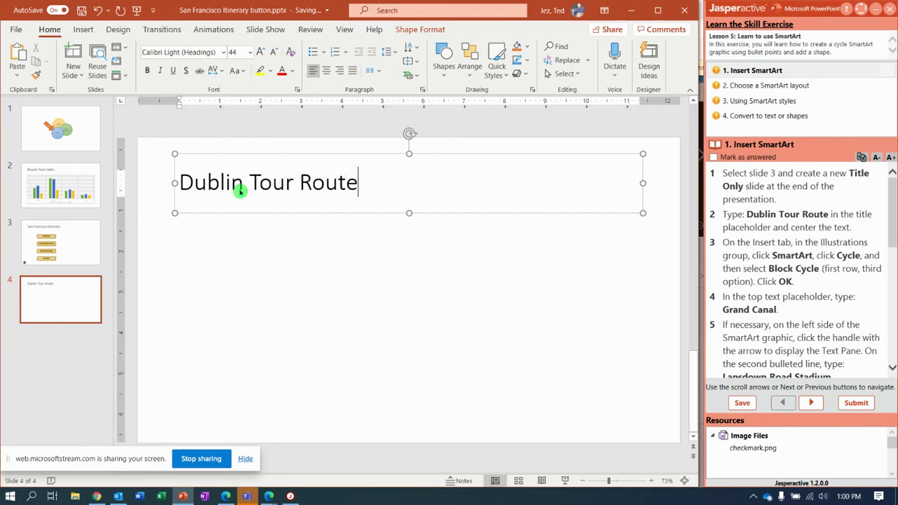
pyautogui.click(166, 225)
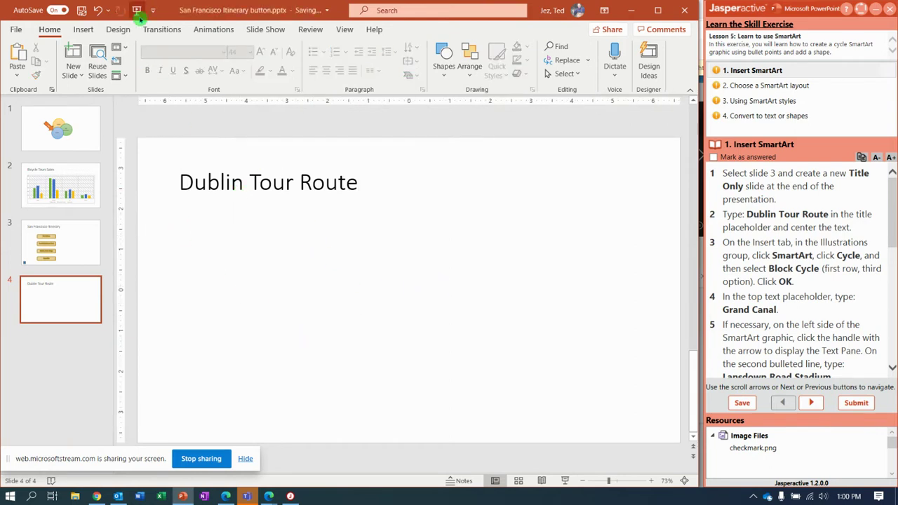
# Insert a Block Cycle SmartArt graphic from the Cycle category on the Dublin Tour Route slide.
pyautogui.click(84, 29)
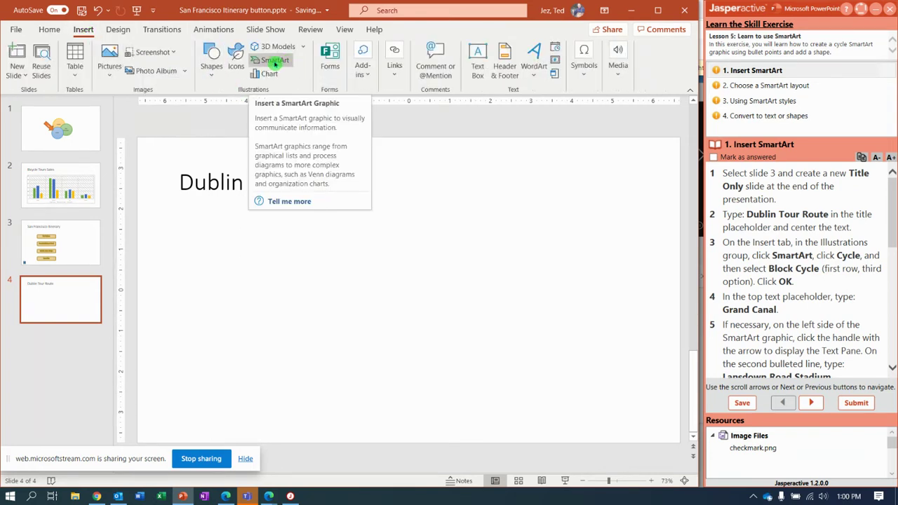
pyautogui.click(279, 62)
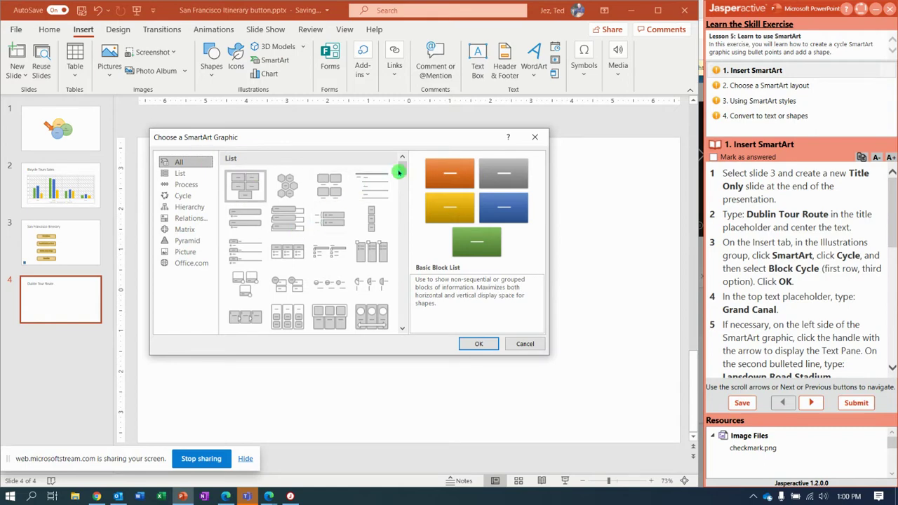
pyautogui.moveTo(401, 170); pyautogui.dragTo(398, 128)
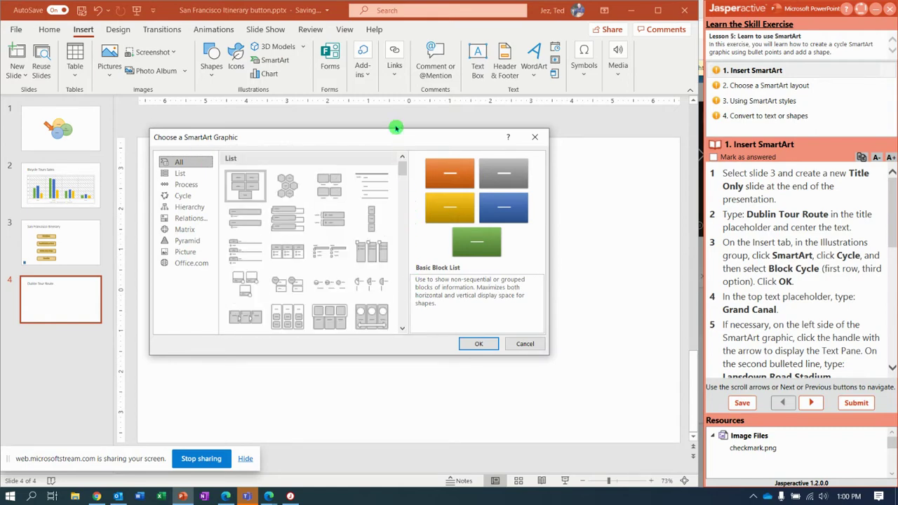
pyautogui.click(189, 197)
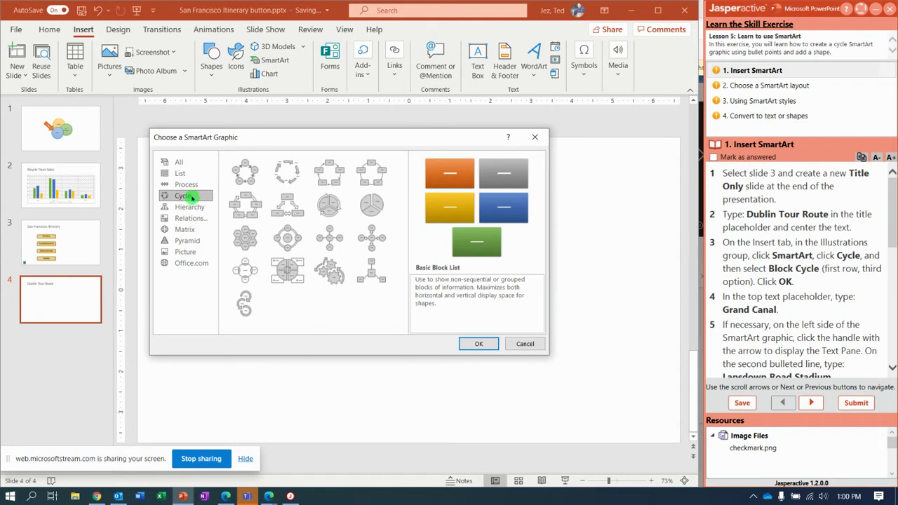
pyautogui.click(336, 170)
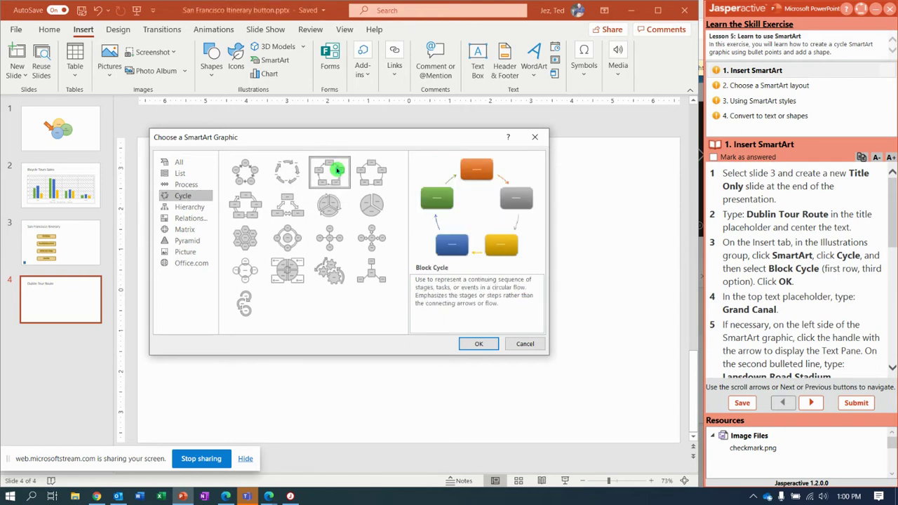
pyautogui.click(483, 342)
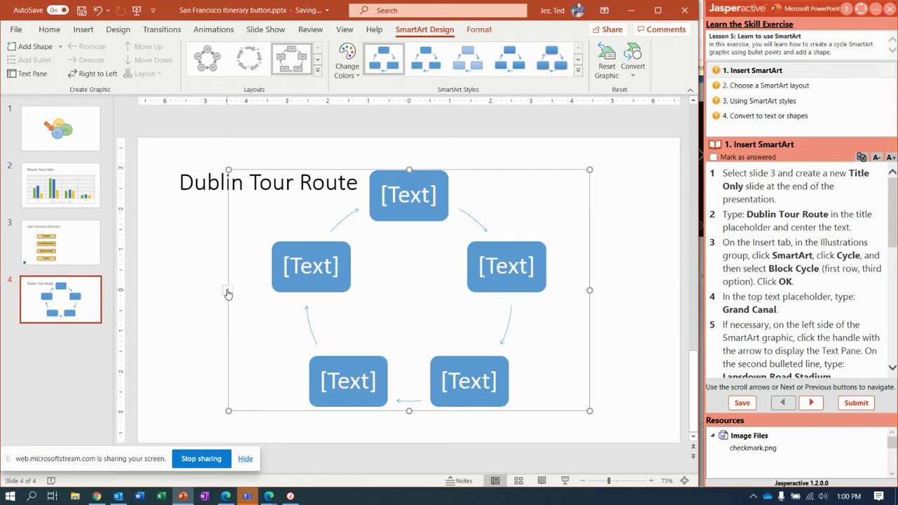
# Show the SmartArt graphic's text pane and enter Grand Canal as the first bullet.
pyautogui.click(228, 293)
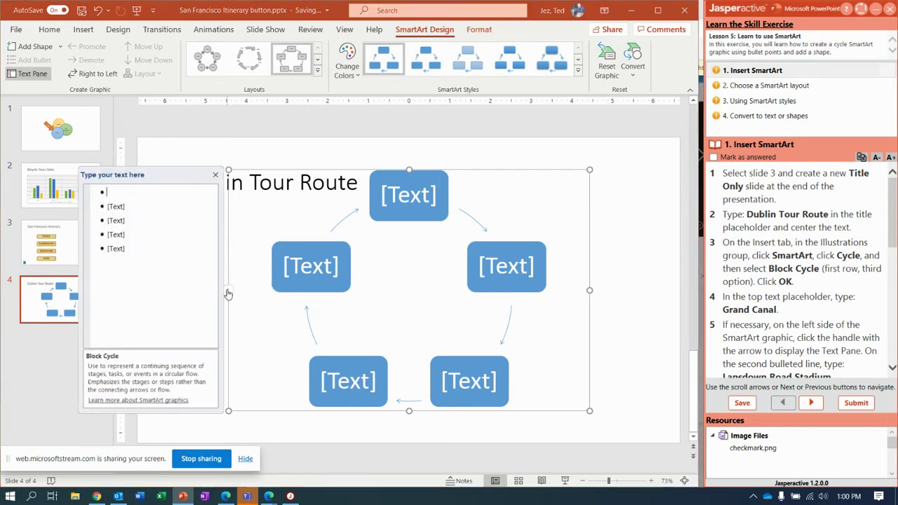
pyautogui.click(894, 208)
pyautogui.moveTo(893, 207); pyautogui.dragTo(894, 240)
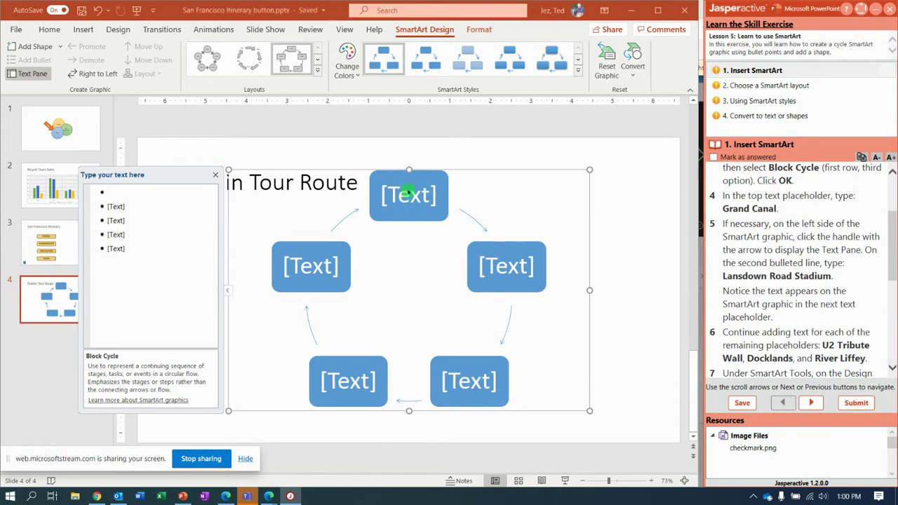
pyautogui.click(123, 191)
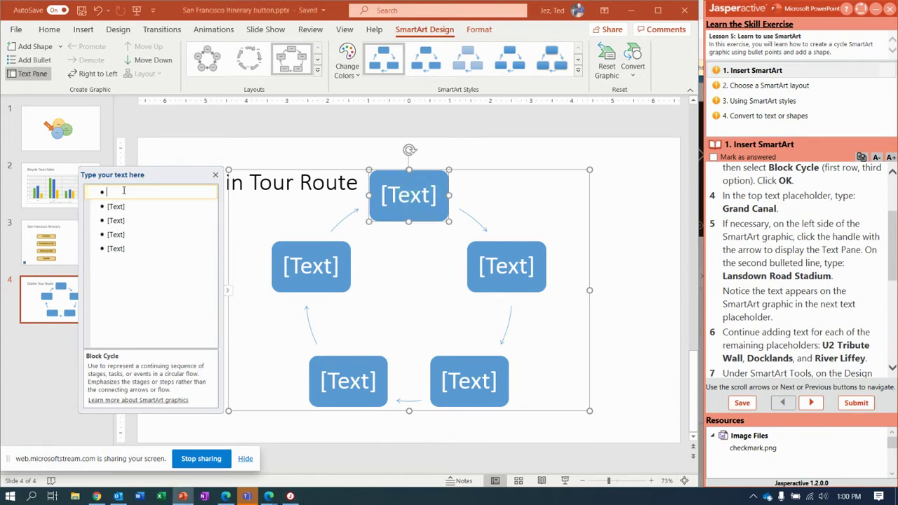
pyautogui.write('G')
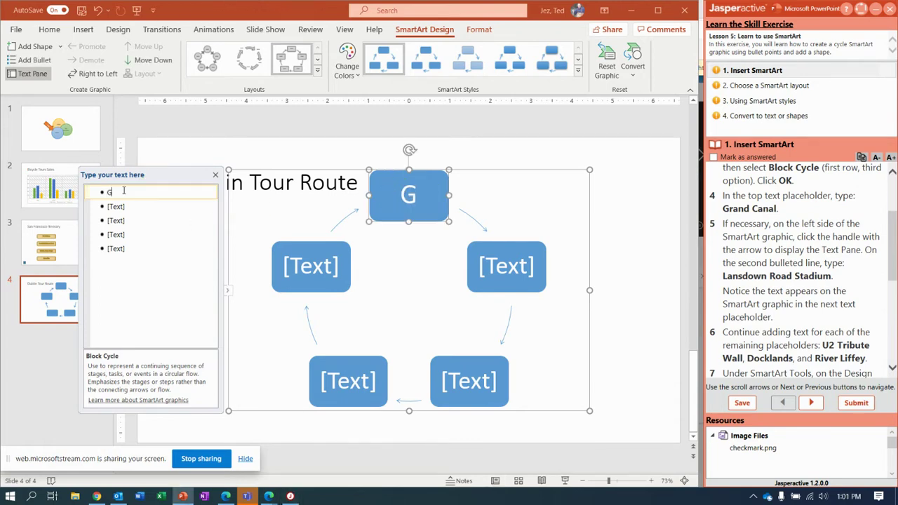
pyautogui.write('rand')
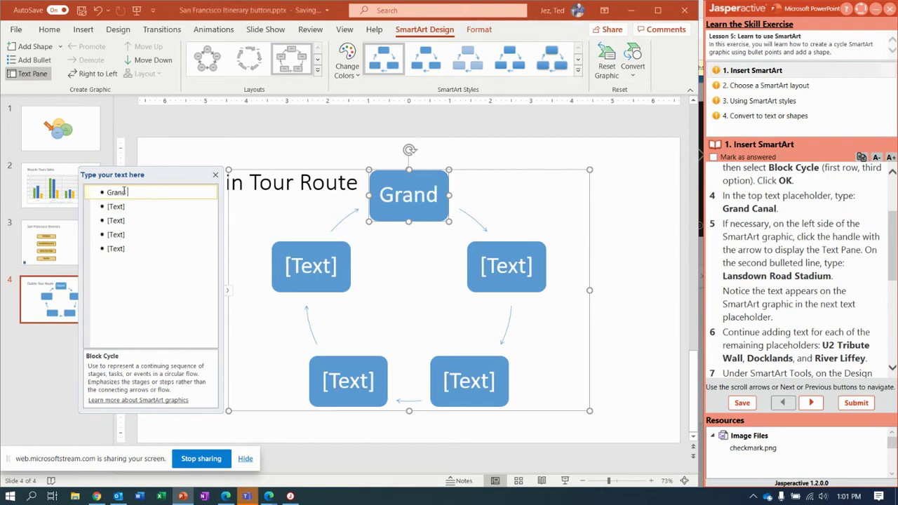
pyautogui.write(' Canal')
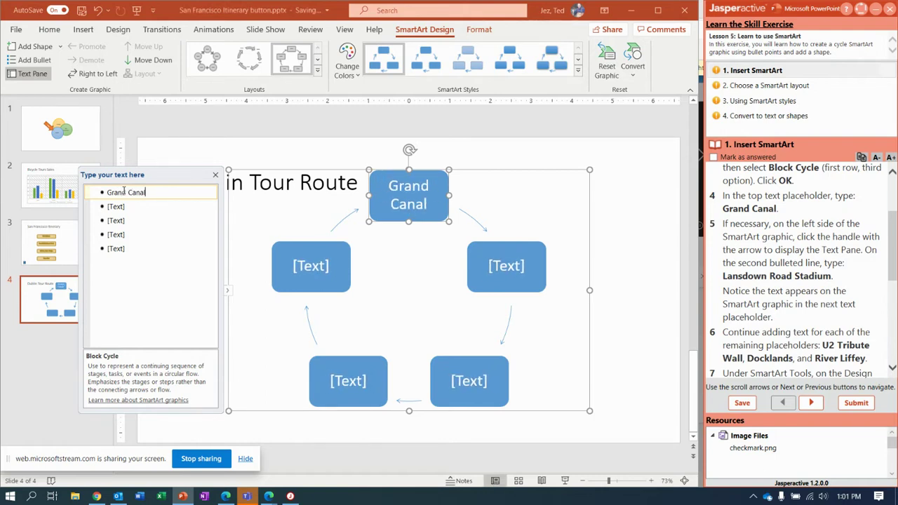
# Enter Lansdown Road Stadium as the second bullet of the SmartArt graphic.
pyautogui.press('Down')
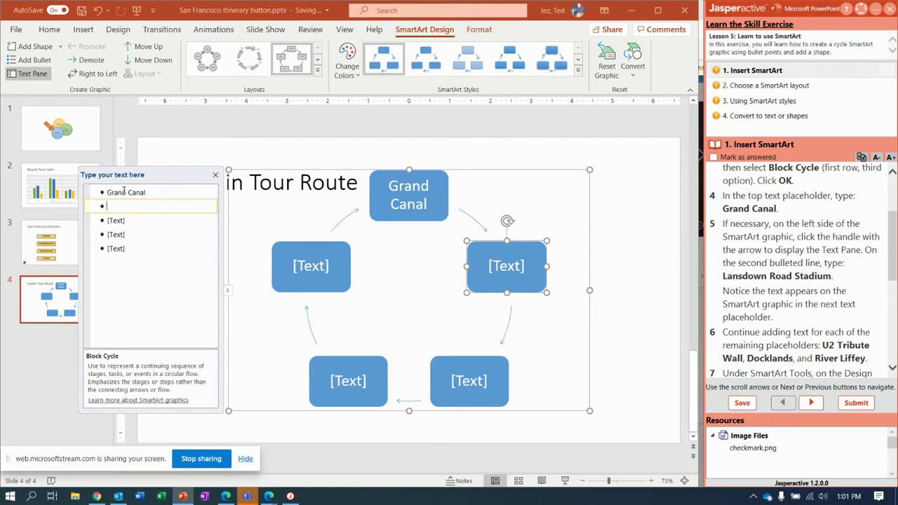
pyautogui.write('Land')
pyautogui.press('BackSpace')
pyautogui.write('sdown')
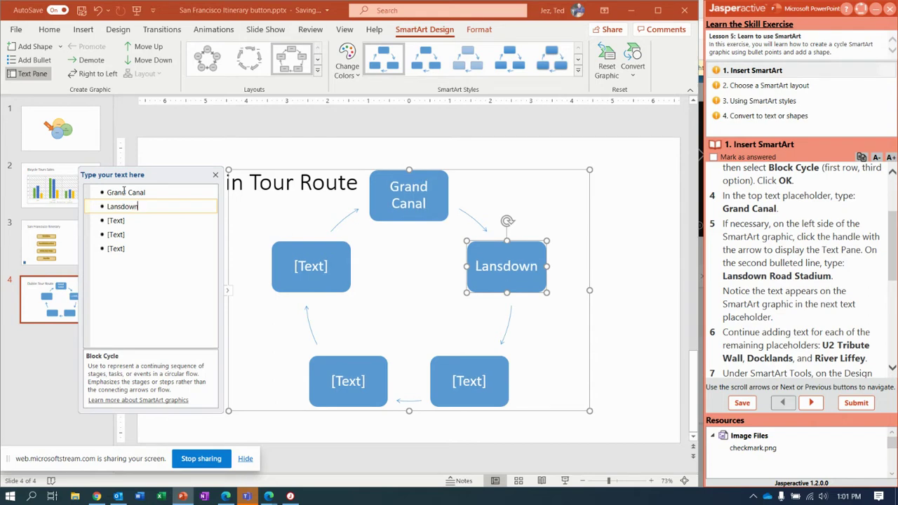
pyautogui.write(' Road Sta')
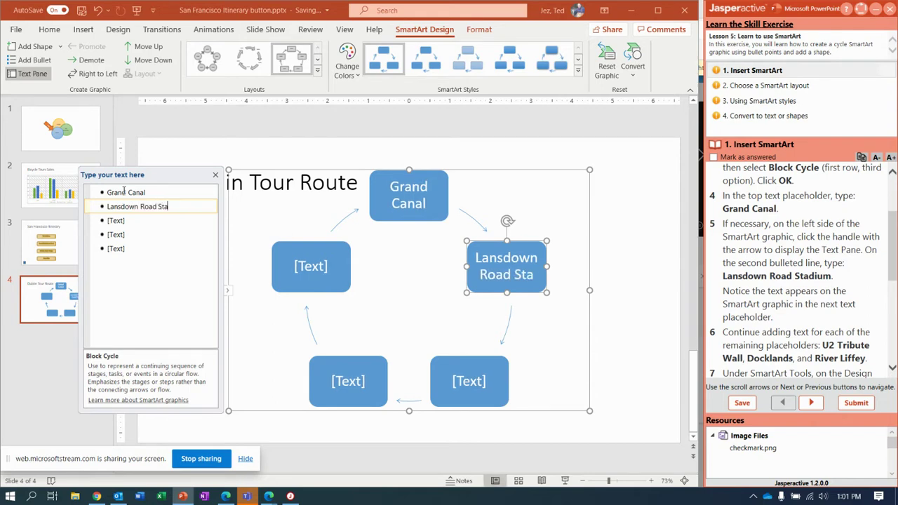
pyautogui.write('dium')
# Fill the three remaining SmartArt bullets with U2 Tribute Wall, Docklands and River Liffey, in that order.
pyautogui.press('Down')
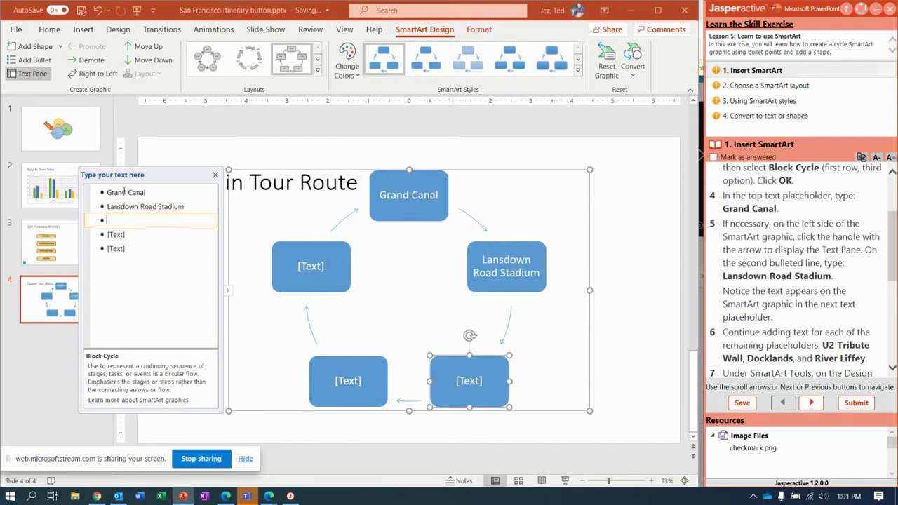
pyautogui.write('U')
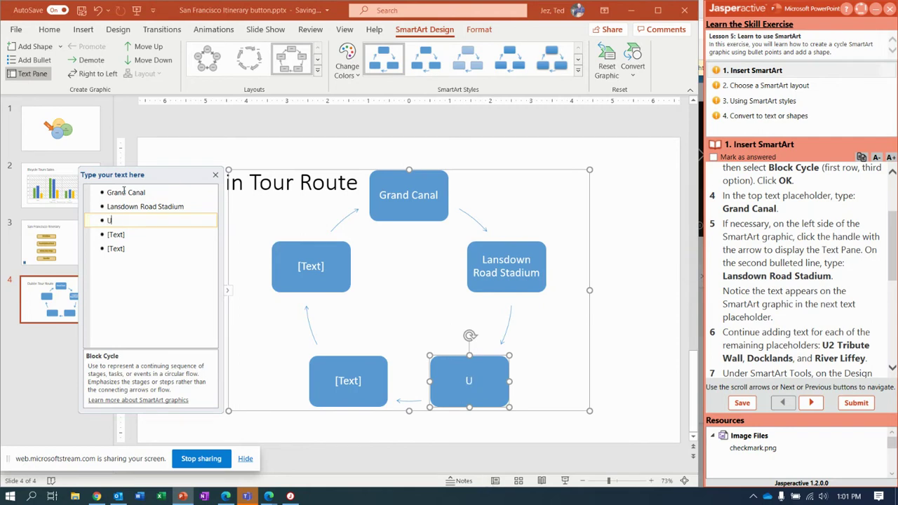
pyautogui.write('2 Tribu')
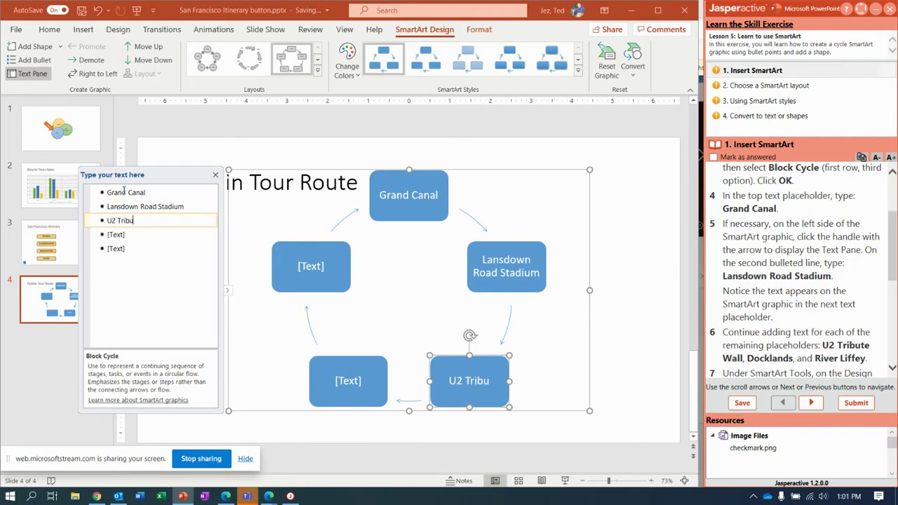
pyautogui.write('te Wall')
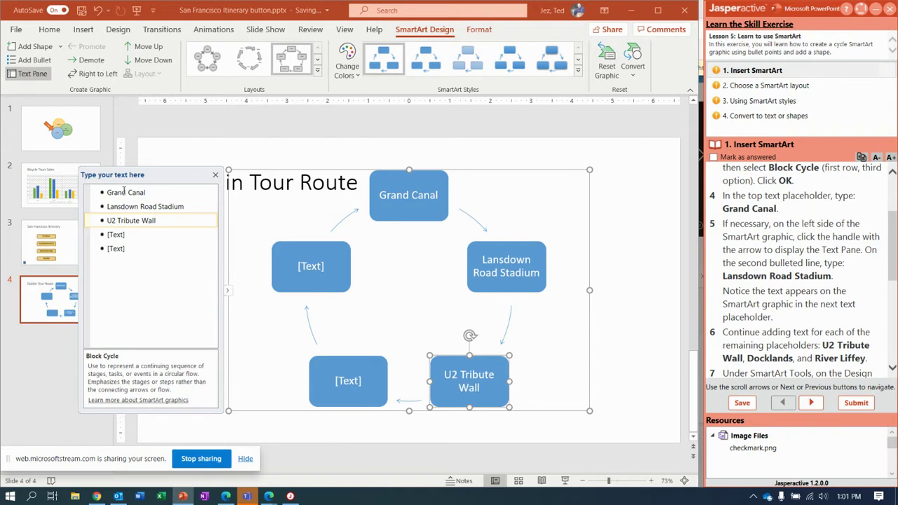
pyautogui.press('Down')
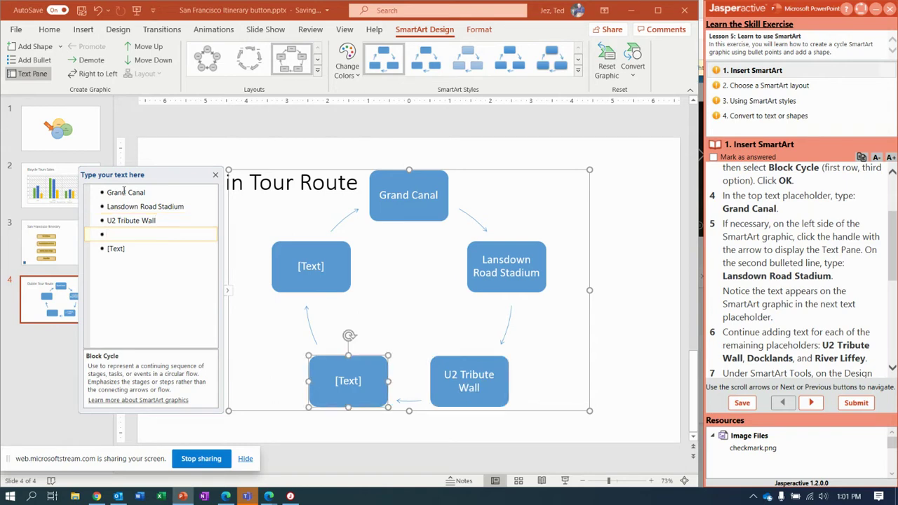
pyautogui.write('Docklands')
pyautogui.press('Down')
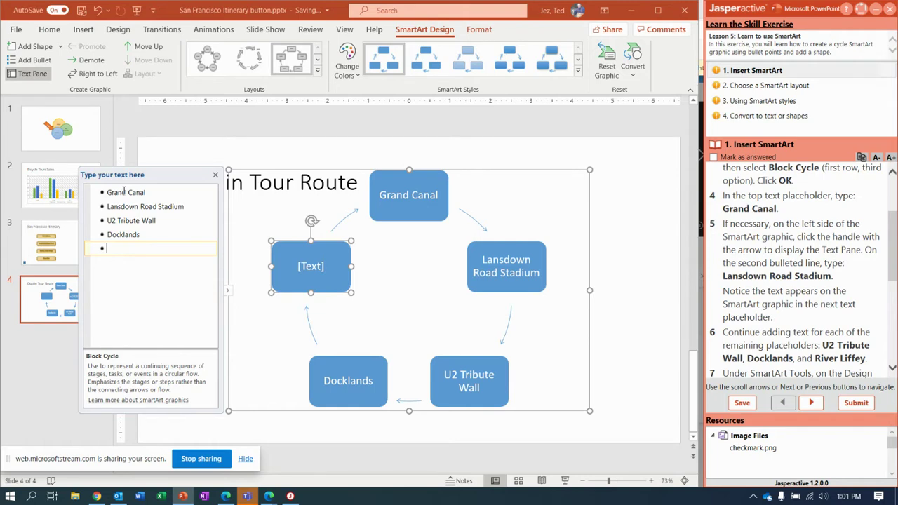
pyautogui.write('River Liffey')
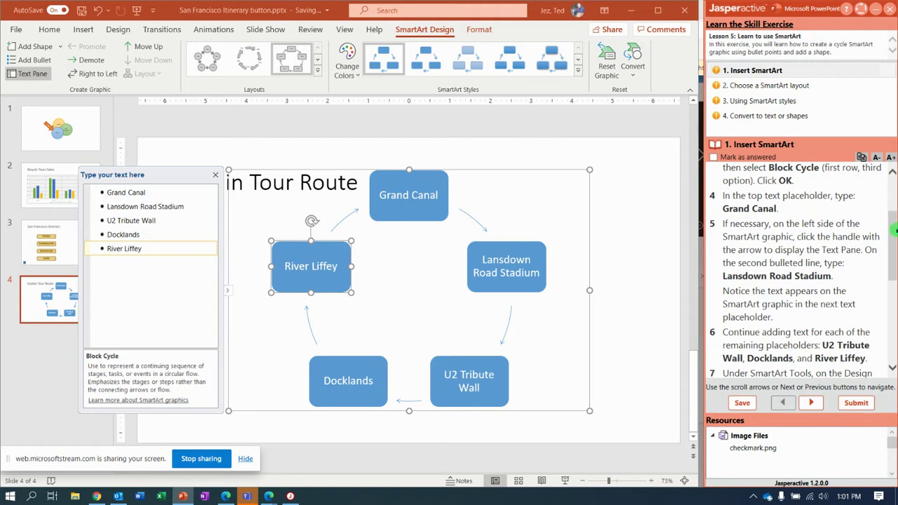
# Add a shape after River Liffey in the block cycle and enter Merrion Square as its text.
pyautogui.moveTo(895, 230); pyautogui.dragTo(892, 293)
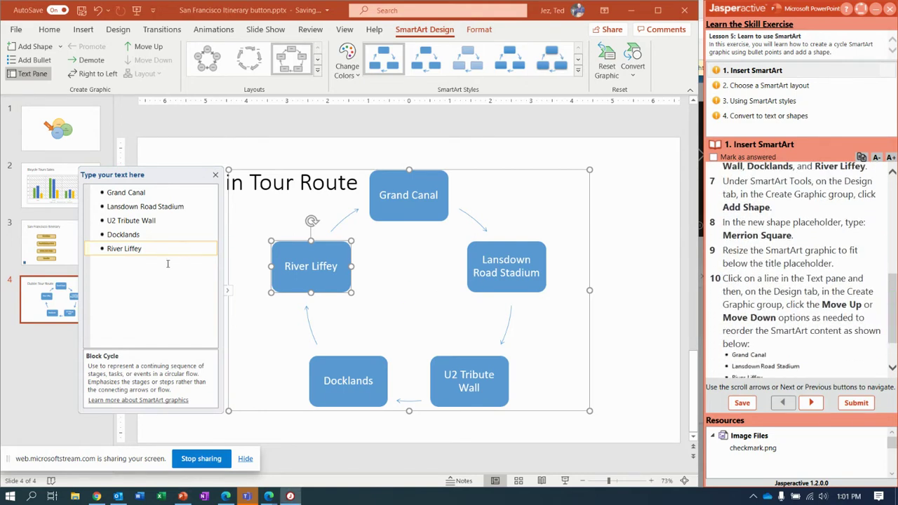
pyautogui.click(146, 249)
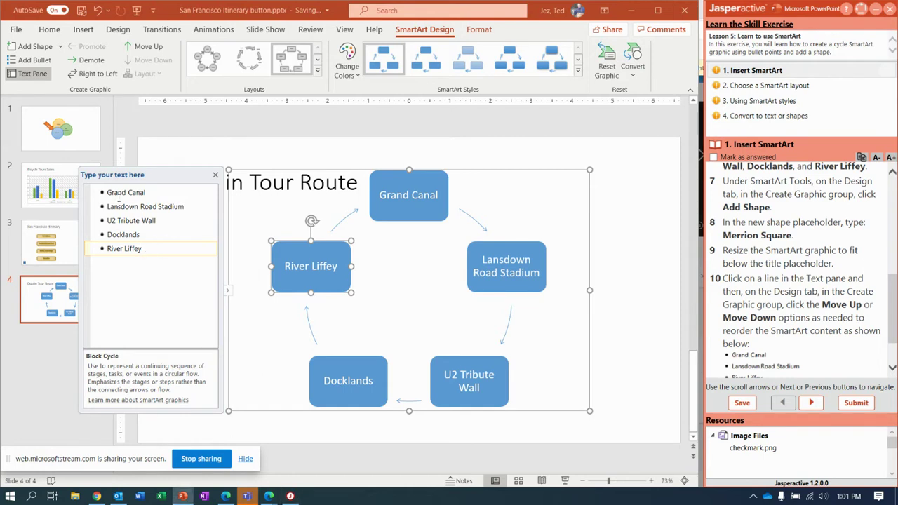
pyautogui.click(61, 47)
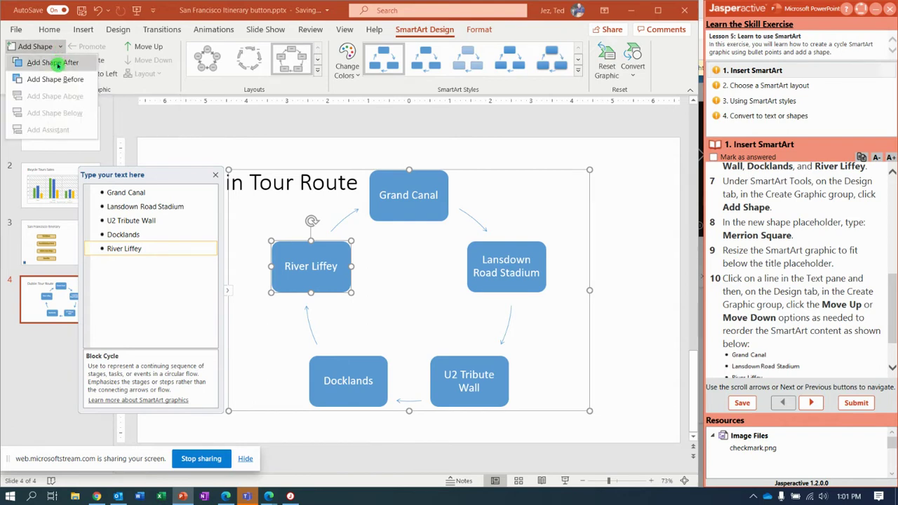
pyautogui.click(58, 63)
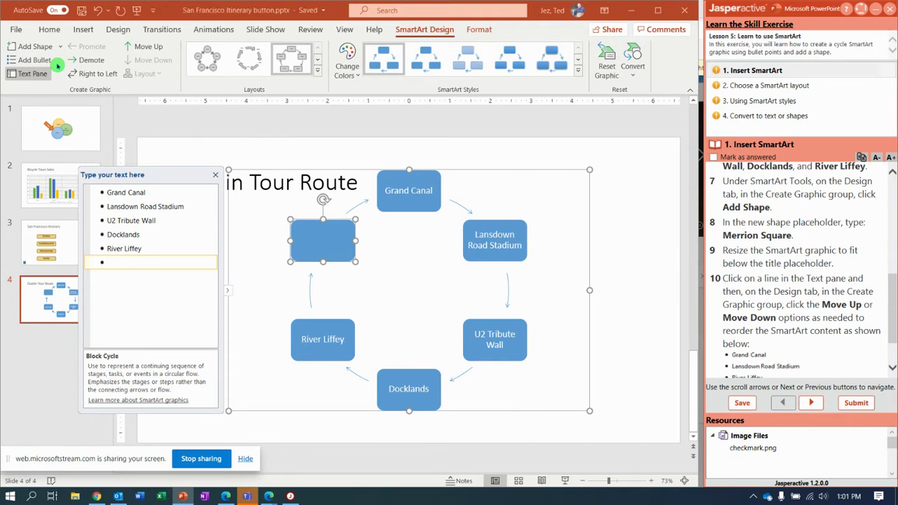
pyautogui.write('Merrio')
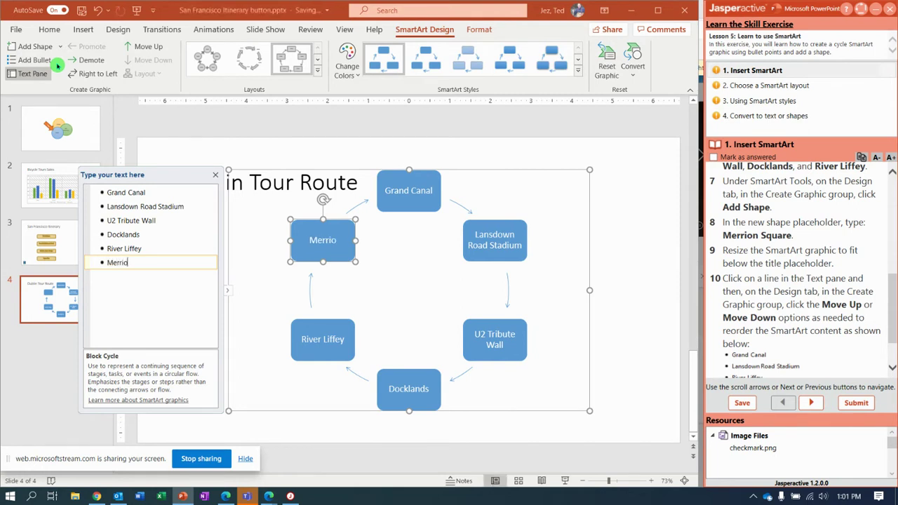
pyautogui.write('n Square')
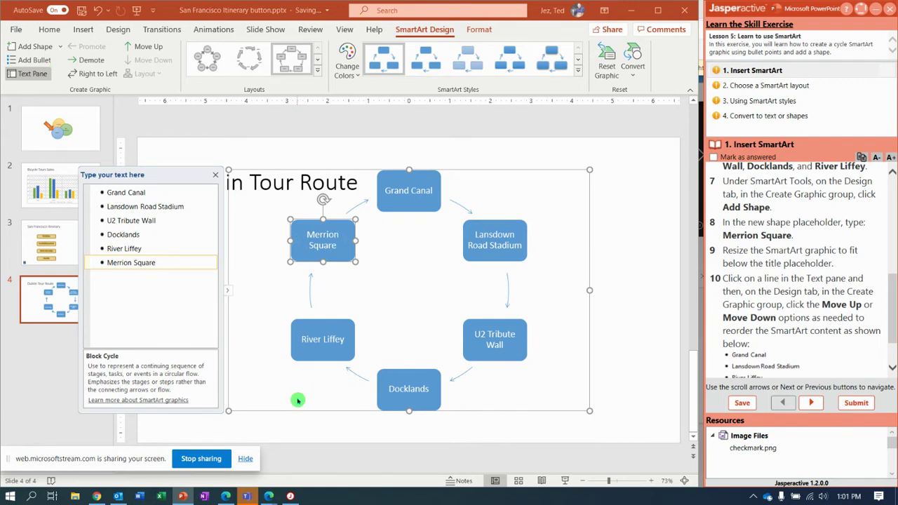
# Shrink the SmartArt graphic from its upper-left corner and lower it so it fits below the slide title.
pyautogui.click(272, 384)
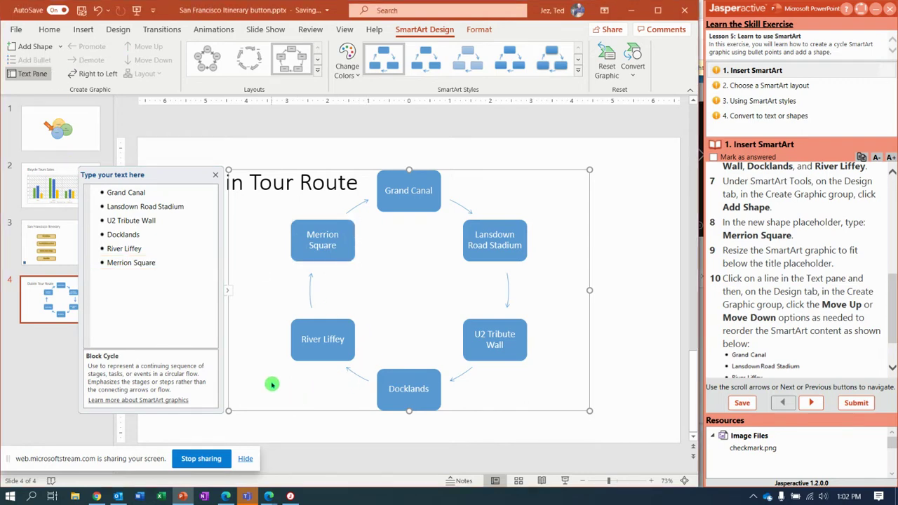
pyautogui.click(615, 386)
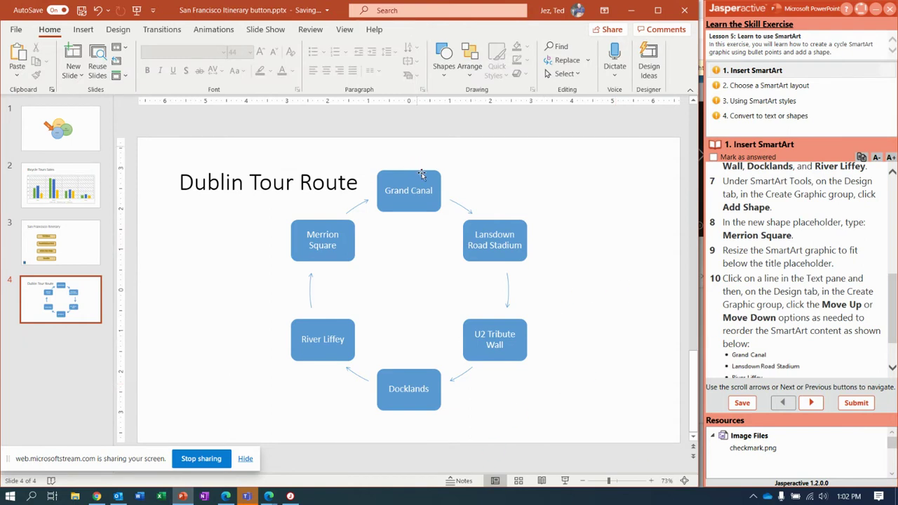
pyautogui.click(396, 186)
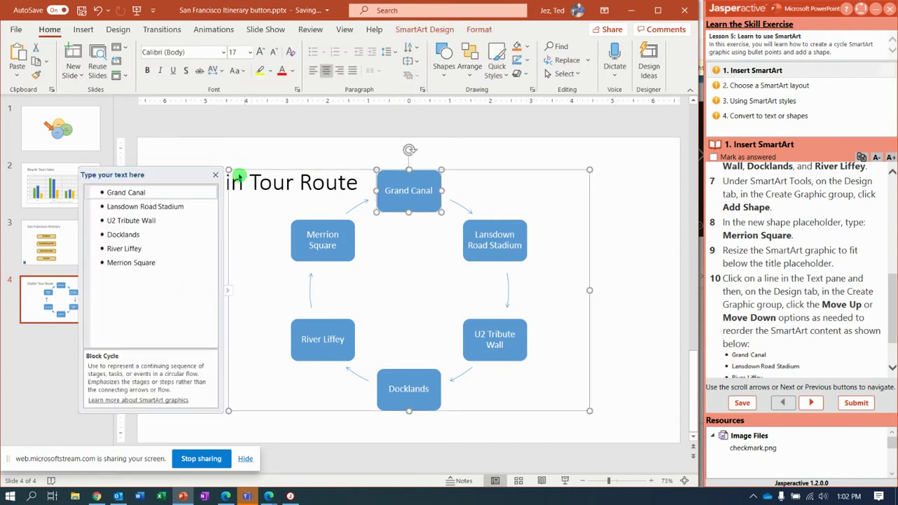
pyautogui.moveTo(228, 170); pyautogui.dragTo(256, 198)
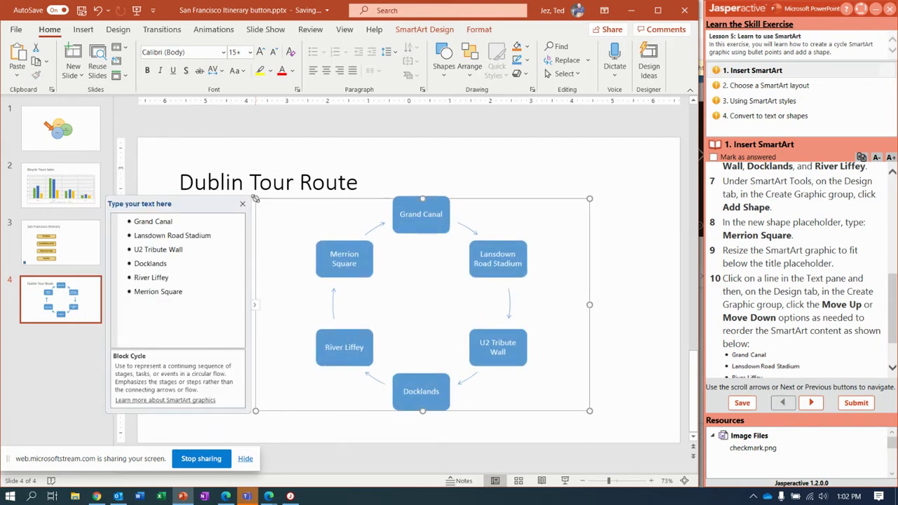
pyautogui.click(507, 209)
pyautogui.click(507, 211)
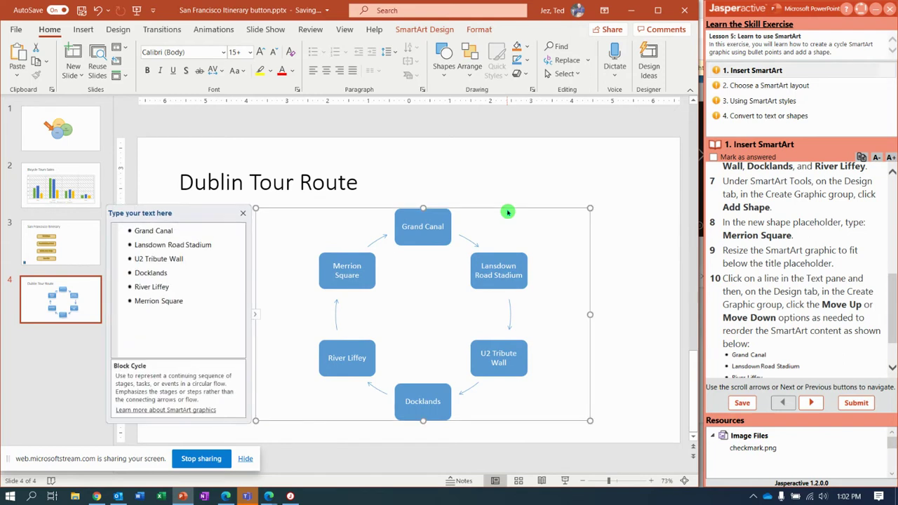
# Center the Dublin Tour Route title text in its placeholder.
pyautogui.click(395, 185)
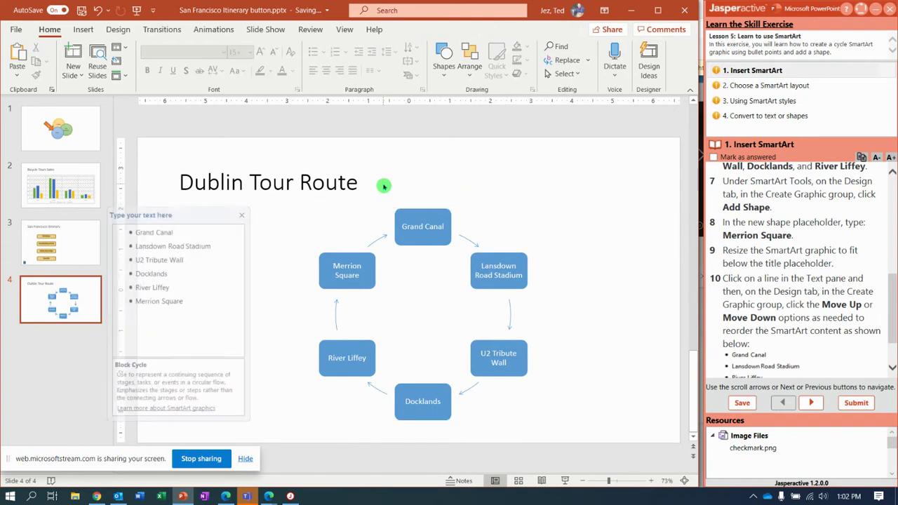
pyautogui.click(359, 182)
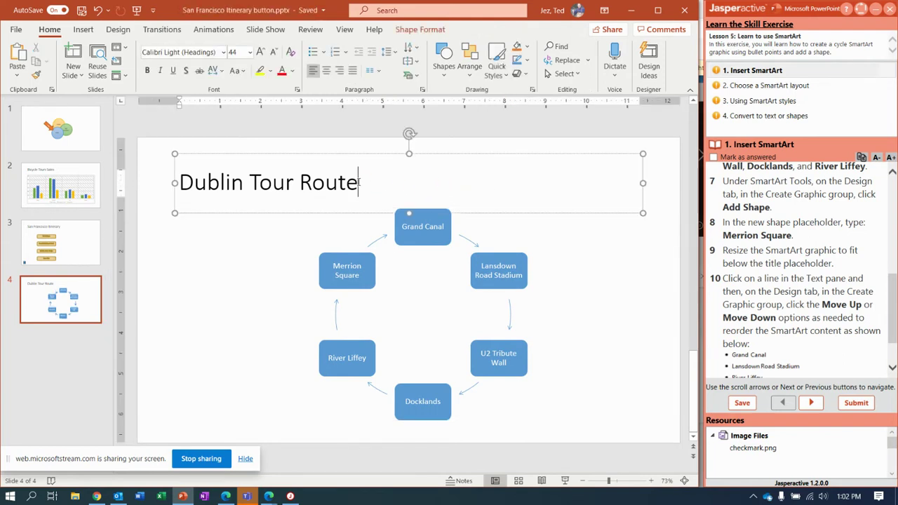
pyautogui.hotkey('ctrl', 'e')
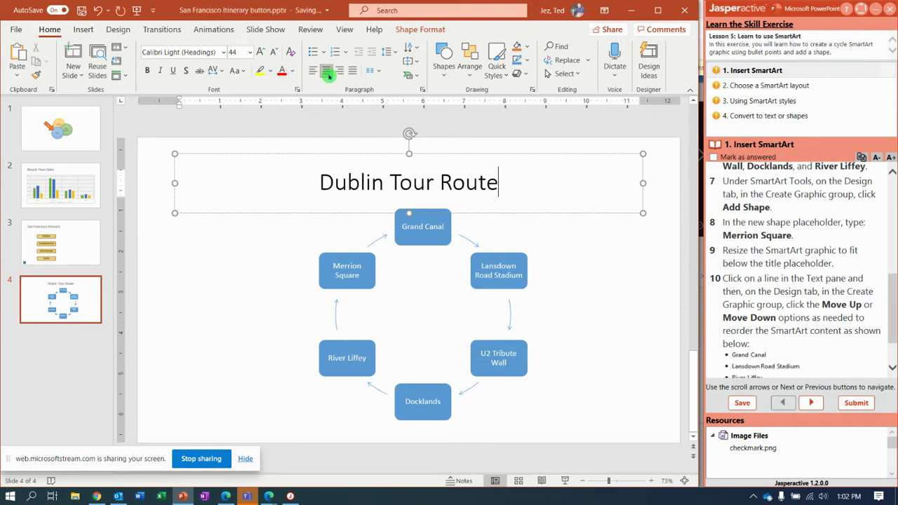
pyautogui.click(245, 343)
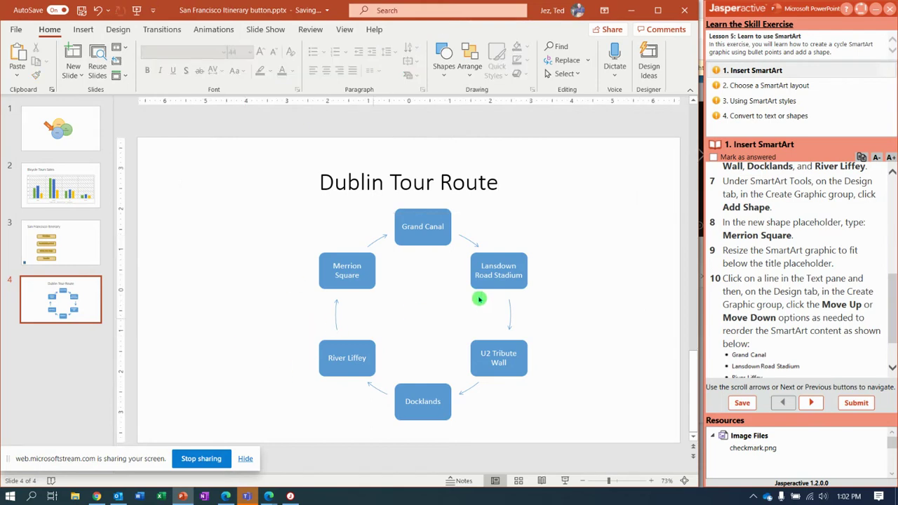
# Move the SmartArt graphic slightly left and down so it is centered beneath the title.
pyautogui.click(517, 288)
pyautogui.click(485, 211)
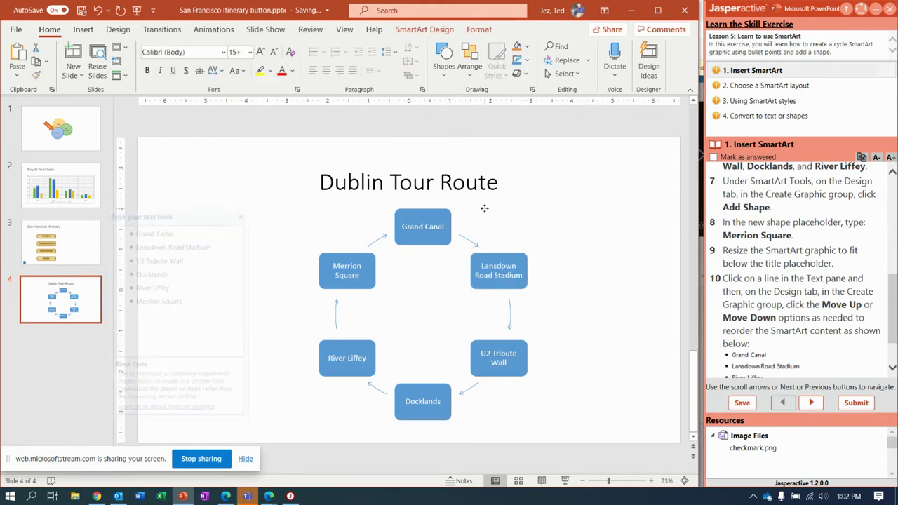
pyautogui.moveTo(484, 211); pyautogui.dragTo(473, 214)
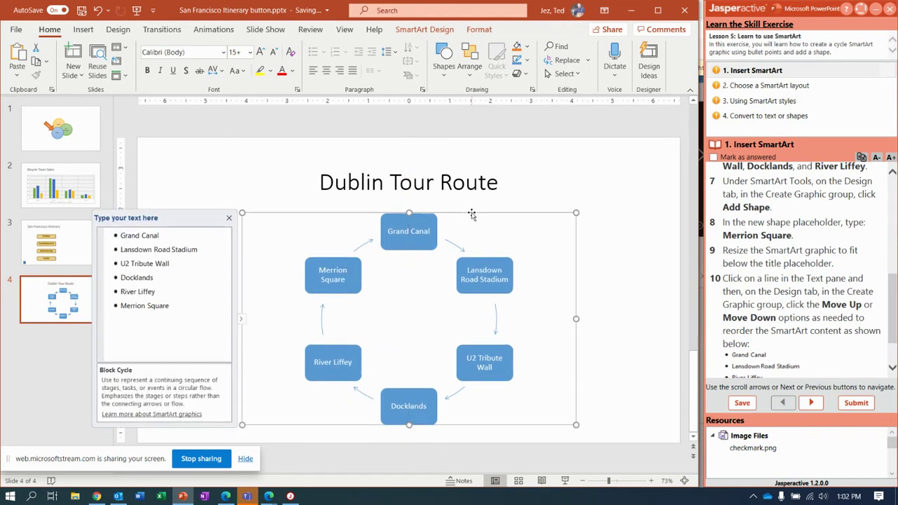
pyautogui.click(628, 339)
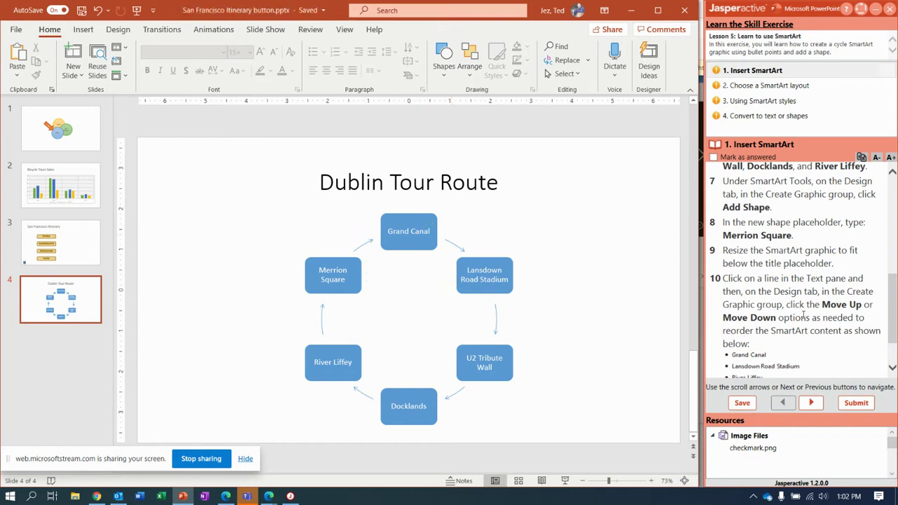
# Move River Liffey up two positions in the SmartArt order, directly after Lansdown Road Stadium.
pyautogui.scroll(-2, 894, 294)
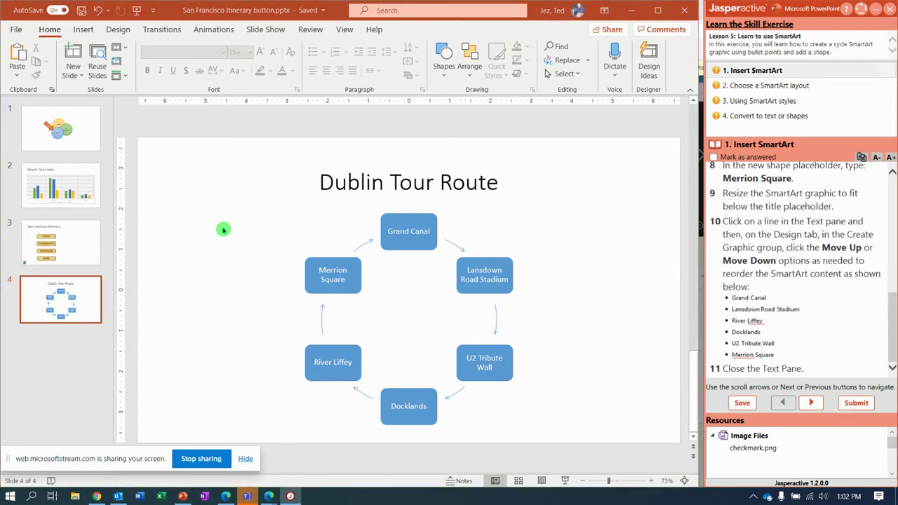
pyautogui.click(343, 358)
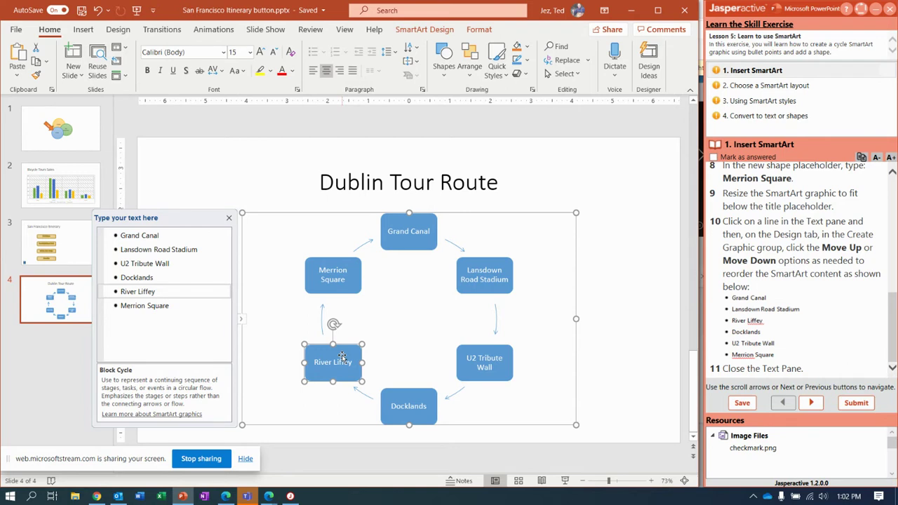
pyautogui.click(423, 30)
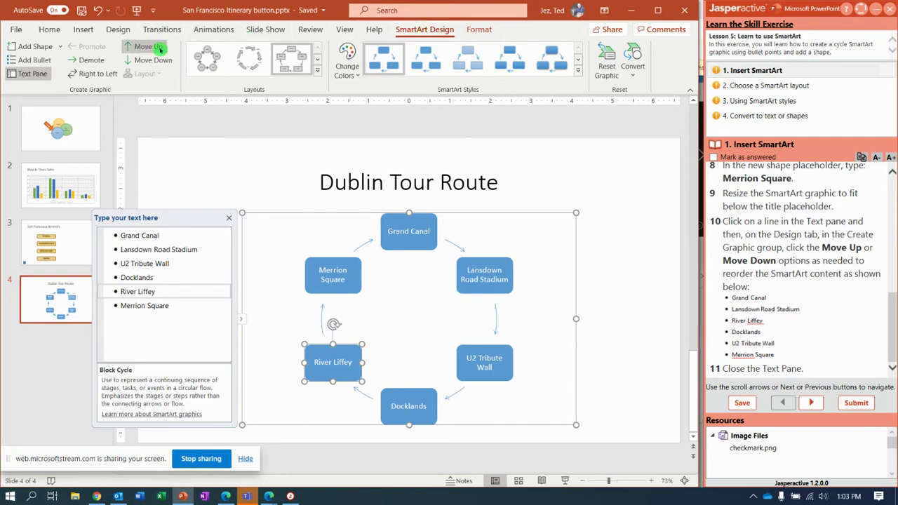
pyautogui.click(155, 47)
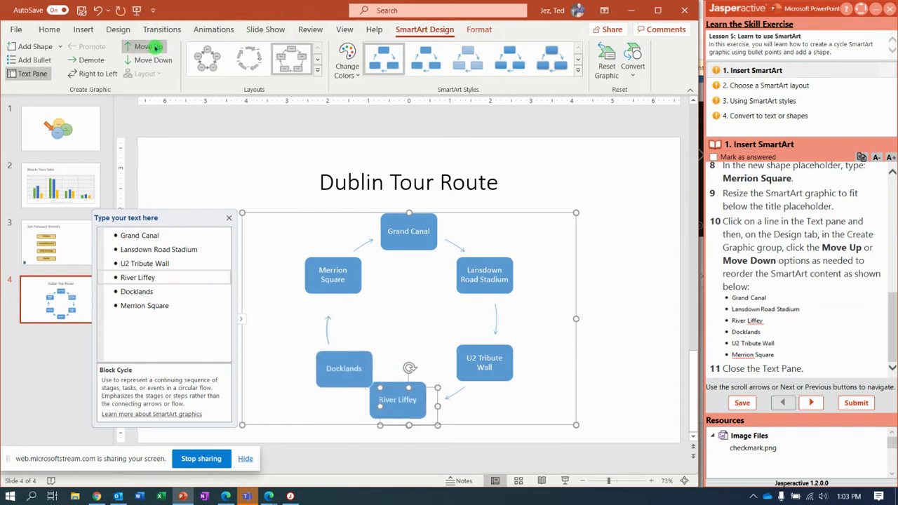
pyautogui.click(156, 46)
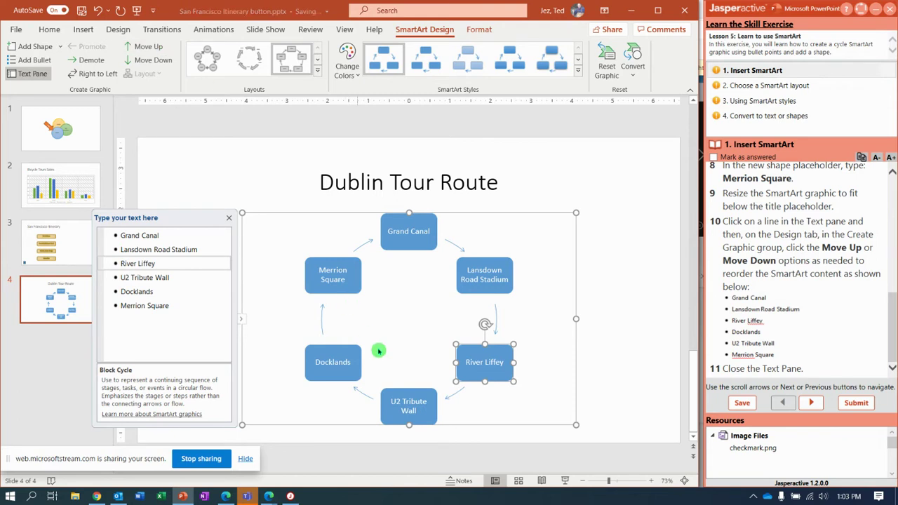
# Move U2 Tribute Wall down one position so it follows Docklands, and close the SmartArt text pane.
pyautogui.click(412, 397)
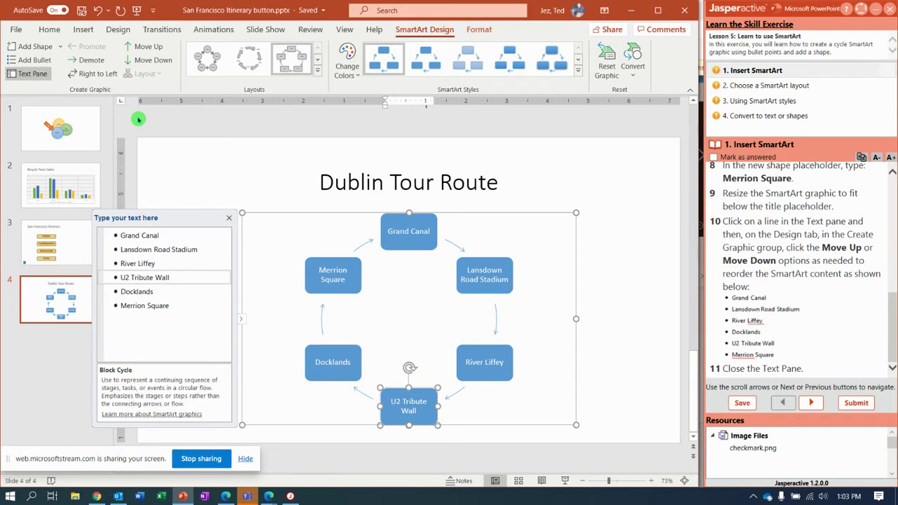
pyautogui.click(140, 61)
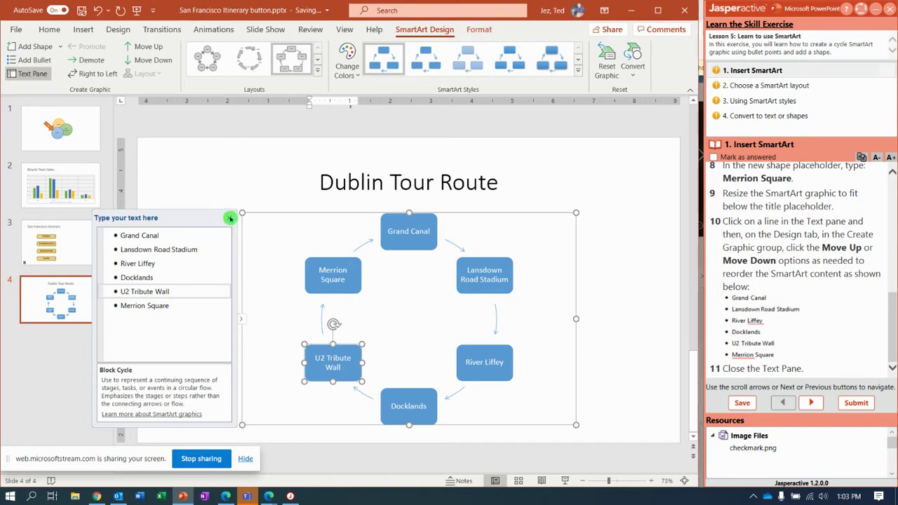
pyautogui.click(230, 218)
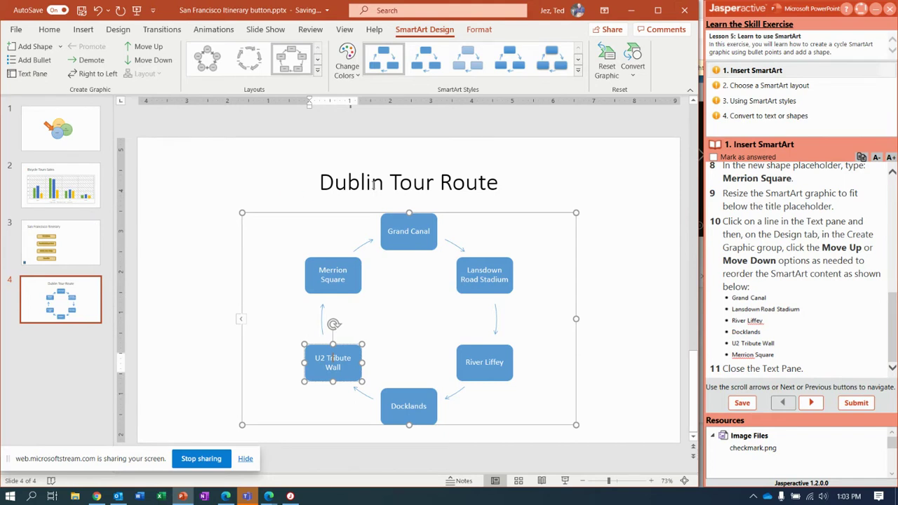
# Advance the exercise to Choose a SmartArt layout and change the graphic's layout to Basic Cycle.
pyautogui.click(812, 404)
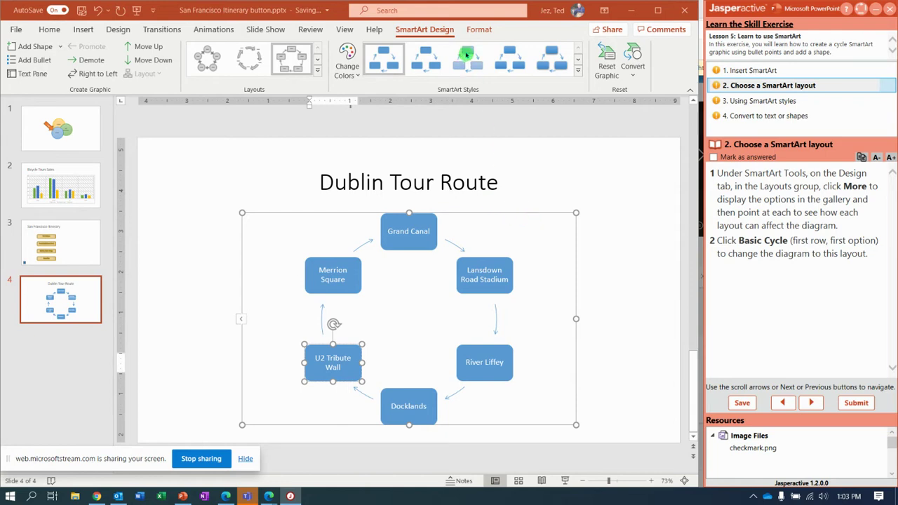
pyautogui.click(319, 73)
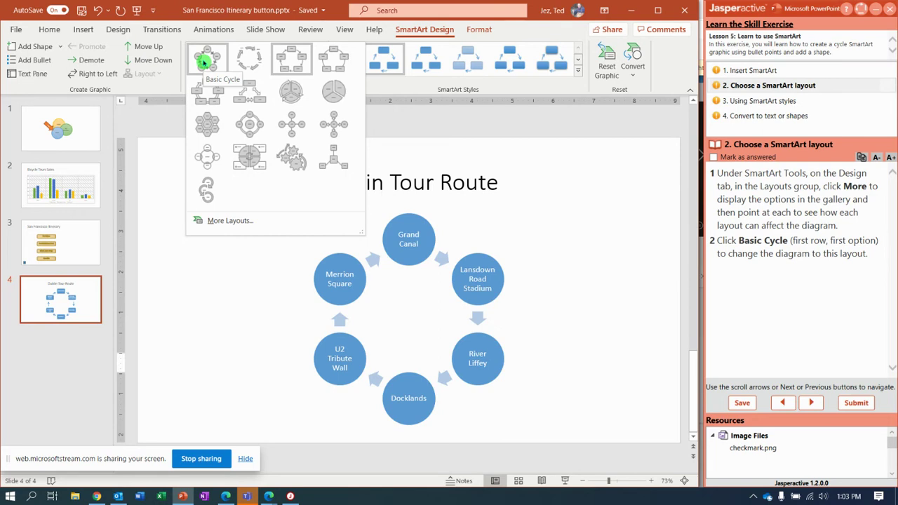
pyautogui.click(204, 62)
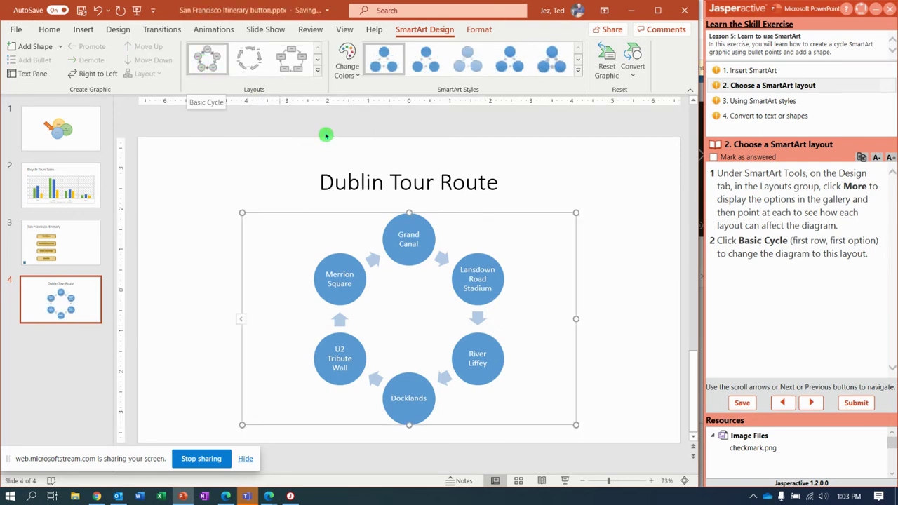
# Advance to the Using SmartArt styles task, recolor the graphic with Colorful Range - Accent Colors 4 to 5, and apply the Subtle Effect style.
pyautogui.click(812, 404)
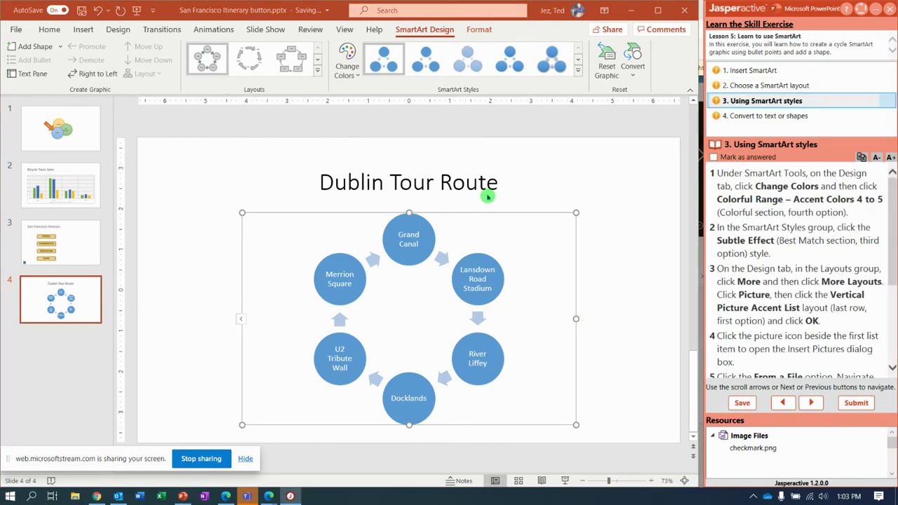
pyautogui.click(353, 79)
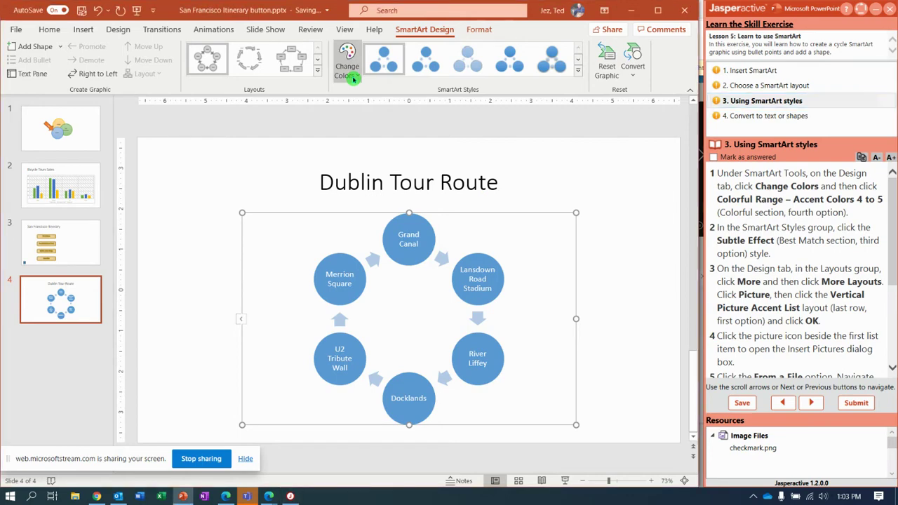
pyautogui.click(353, 78)
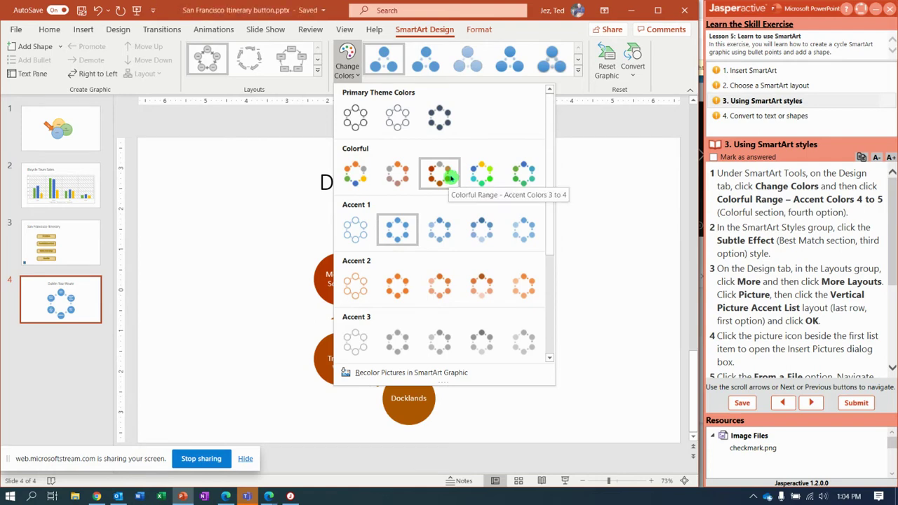
pyautogui.click(481, 177)
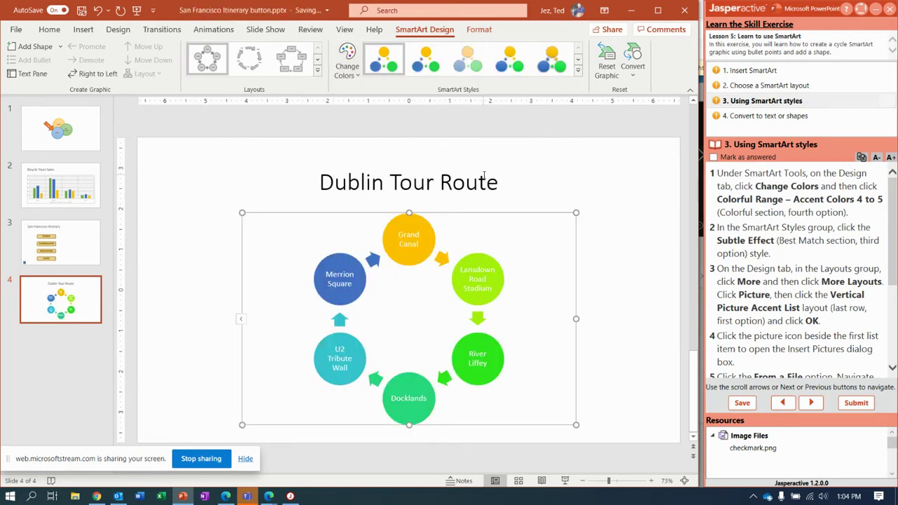
pyautogui.click(579, 75)
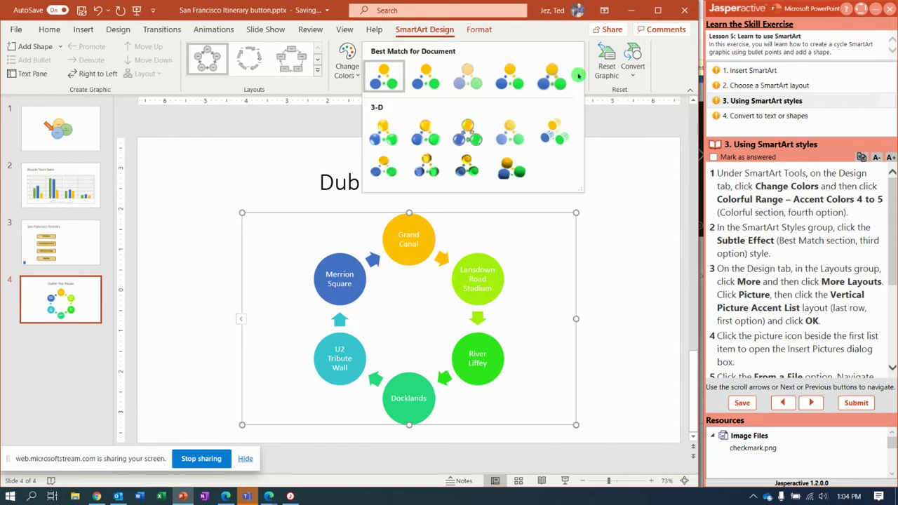
pyautogui.click(460, 77)
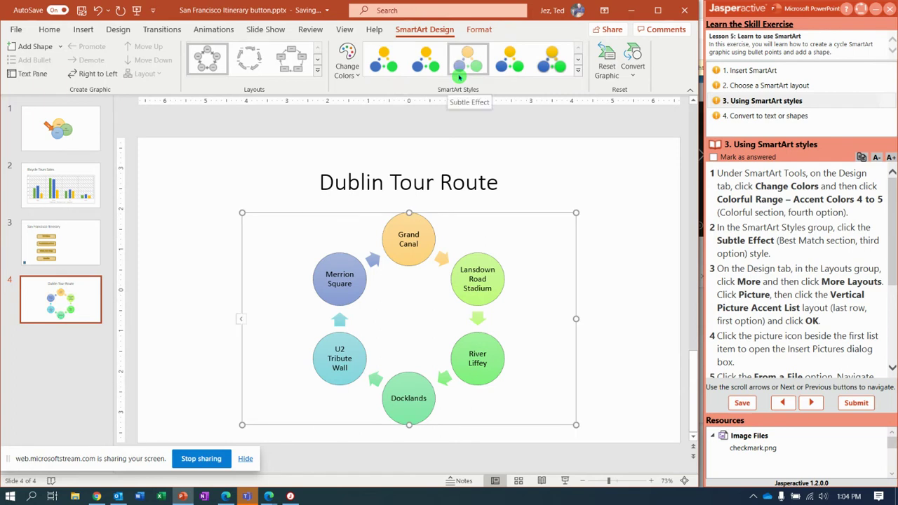
# Change the Dublin Tour Route graphic's layout to Vertical Picture Accent List from the List category.
pyautogui.click(318, 76)
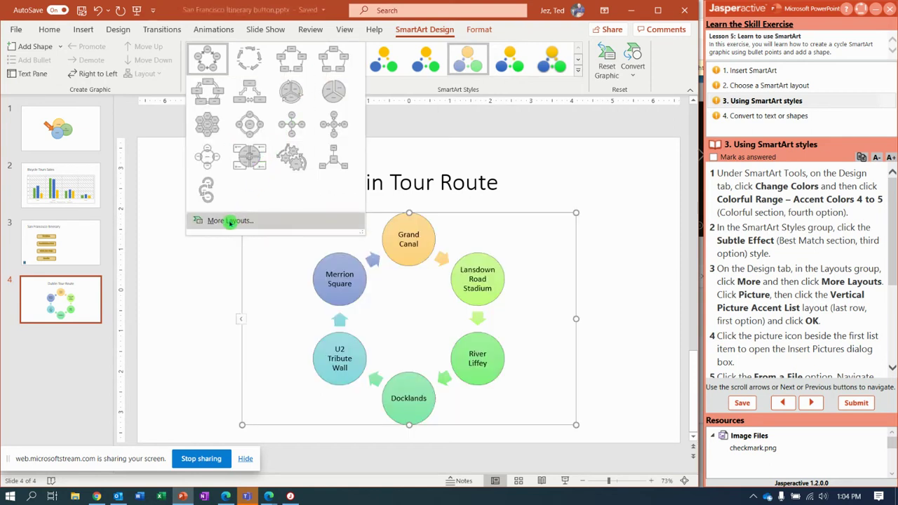
pyautogui.click(229, 221)
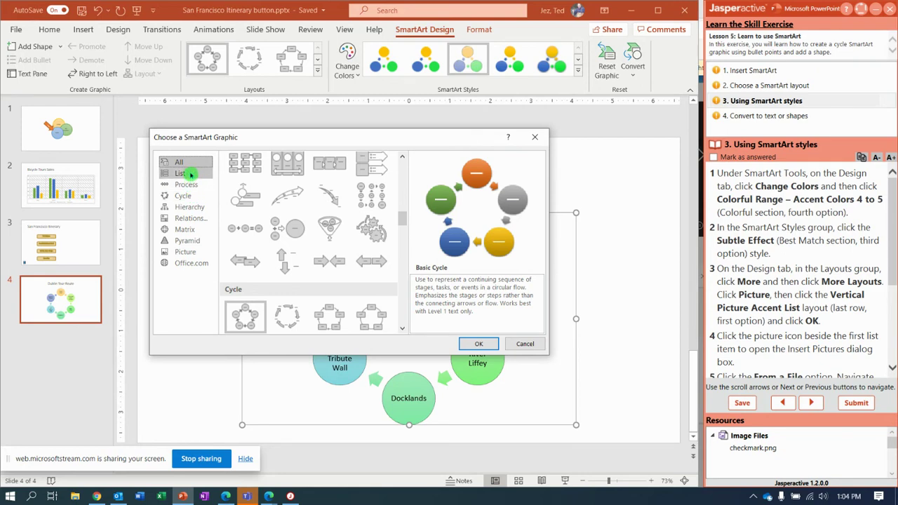
pyautogui.click(189, 175)
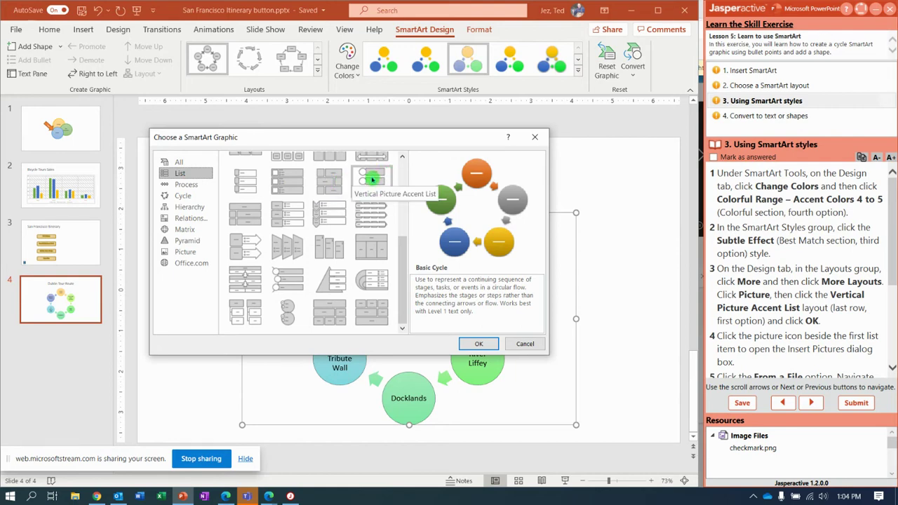
pyautogui.click(373, 179)
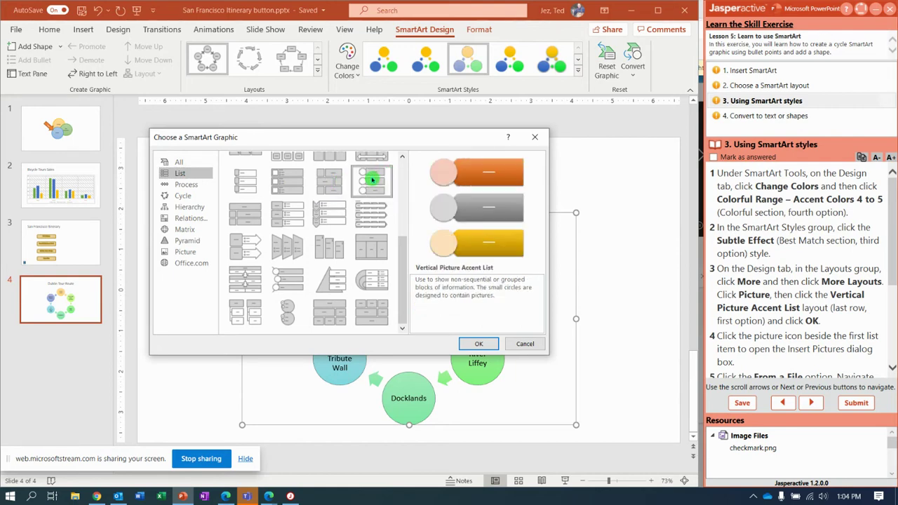
pyautogui.click(480, 344)
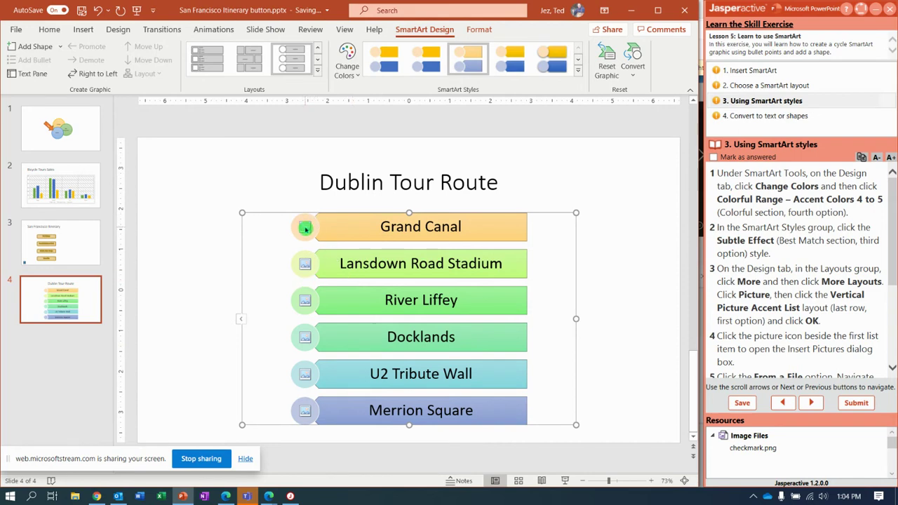
# Insert checkmark.png from Documents\Jasperactive\ResourceFiles as the picture beside Grand Canal.
pyautogui.click(305, 228)
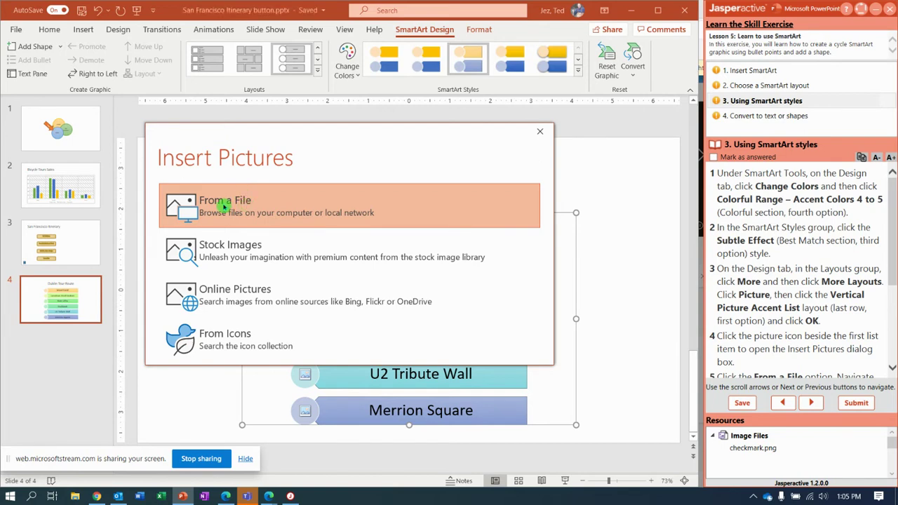
pyautogui.click(224, 203)
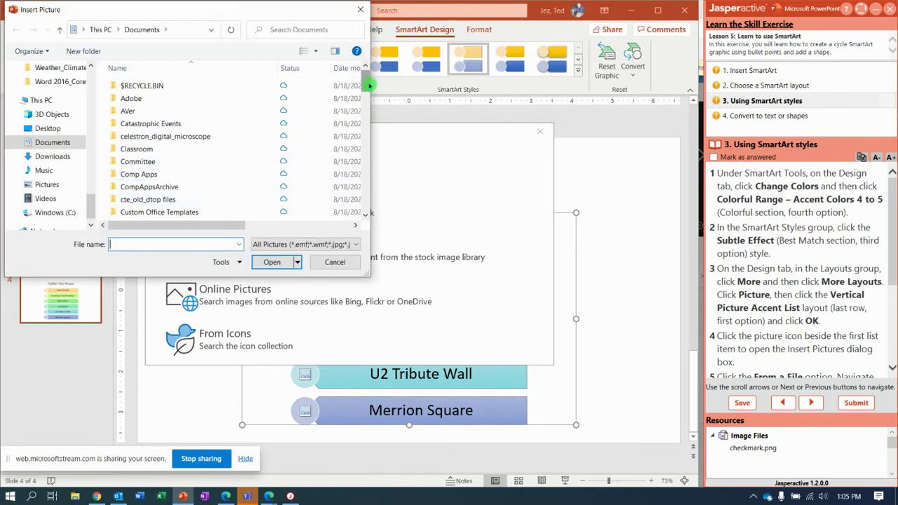
pyautogui.moveTo(367, 82); pyautogui.dragTo(366, 115)
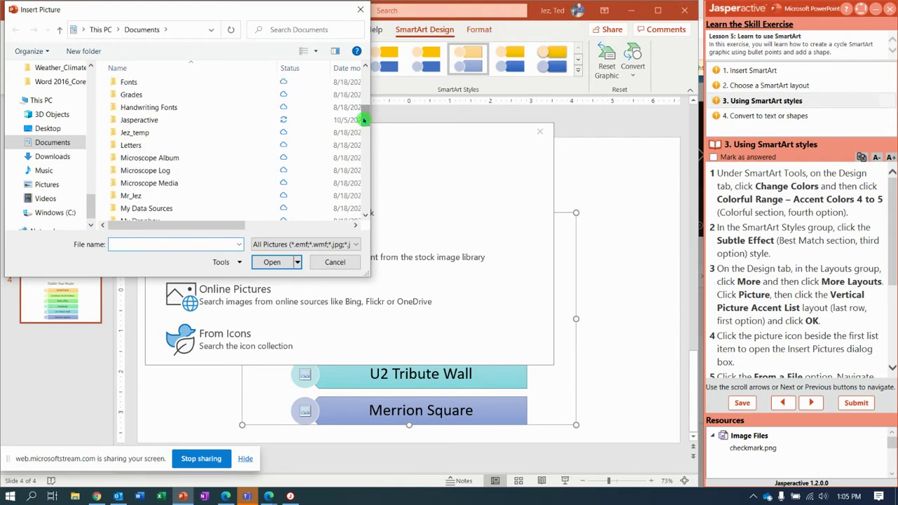
pyautogui.click(203, 123)
pyautogui.doubleClick(202, 123)
pyautogui.doubleClick(173, 99)
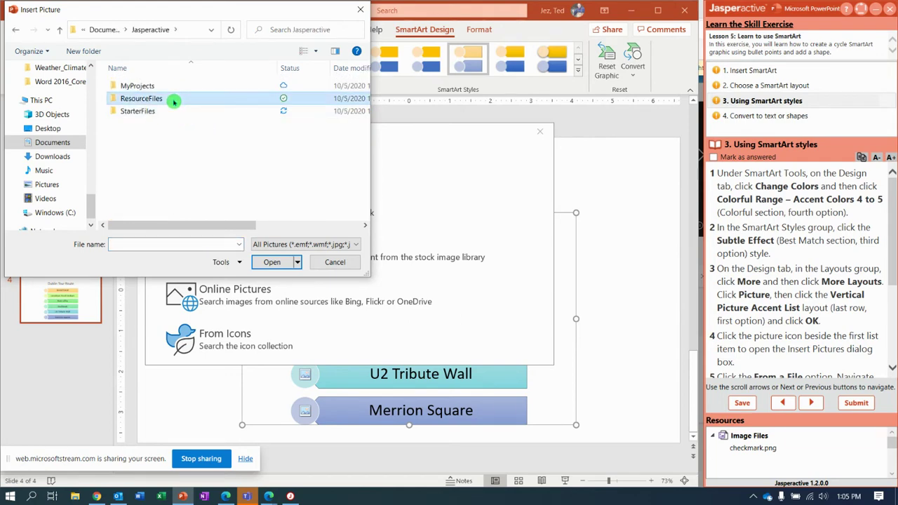
pyautogui.click(136, 98)
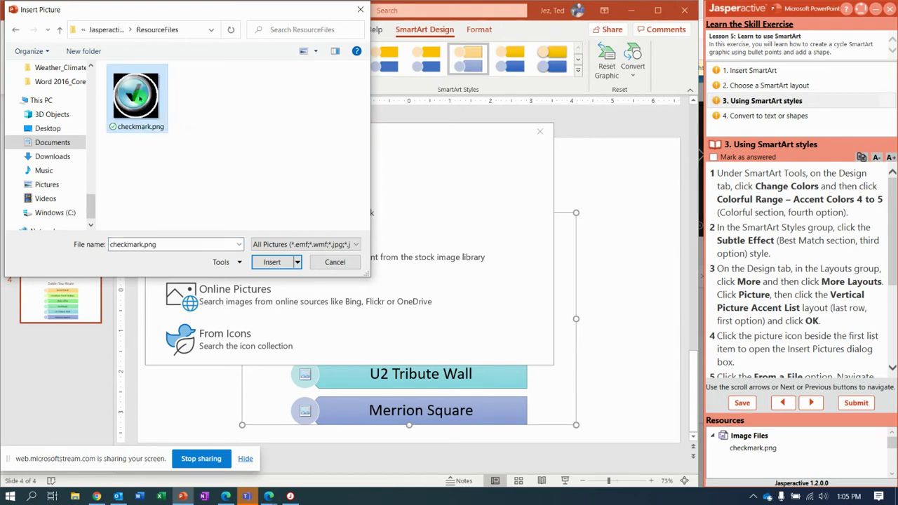
pyautogui.click(272, 262)
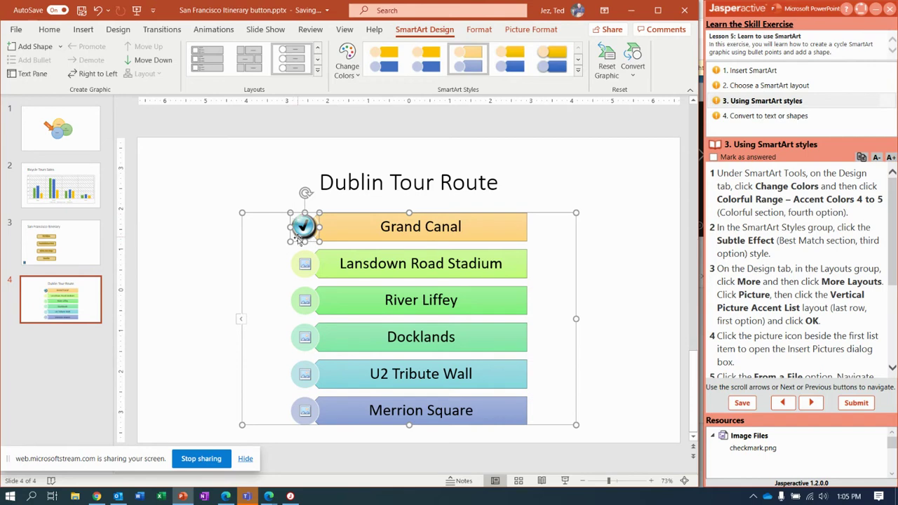
# Copy the Grand Canal checkmark image and paste it into the picture circles of the other five list items together.
pyautogui.click(46, 31)
pyautogui.click(35, 63)
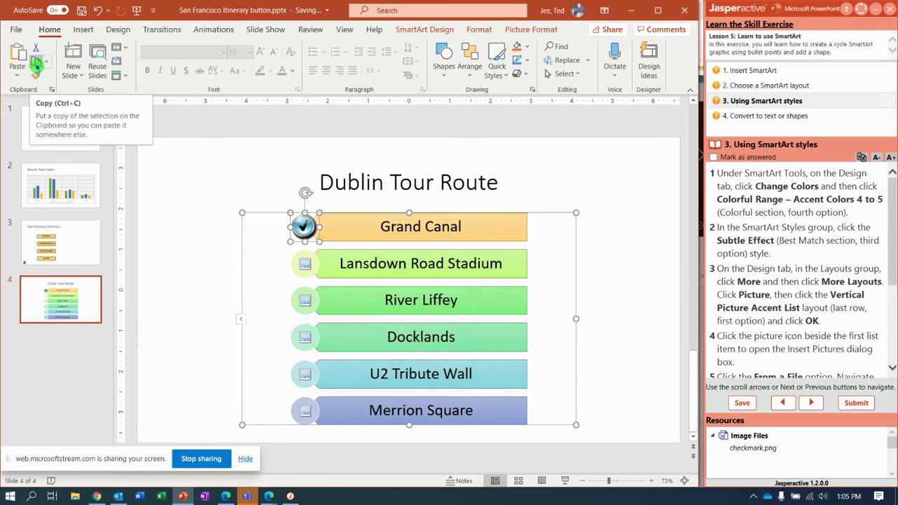
pyautogui.click(37, 64)
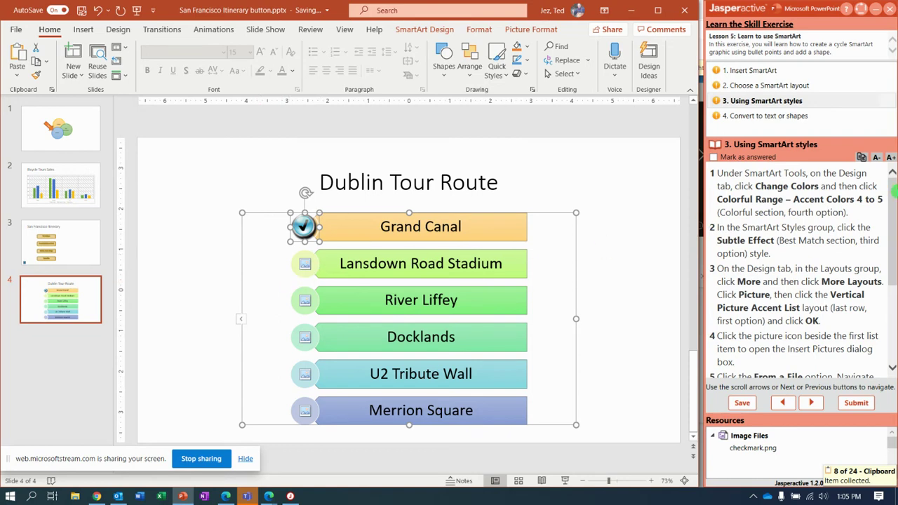
pyautogui.moveTo(895, 225); pyautogui.dragTo(895, 306)
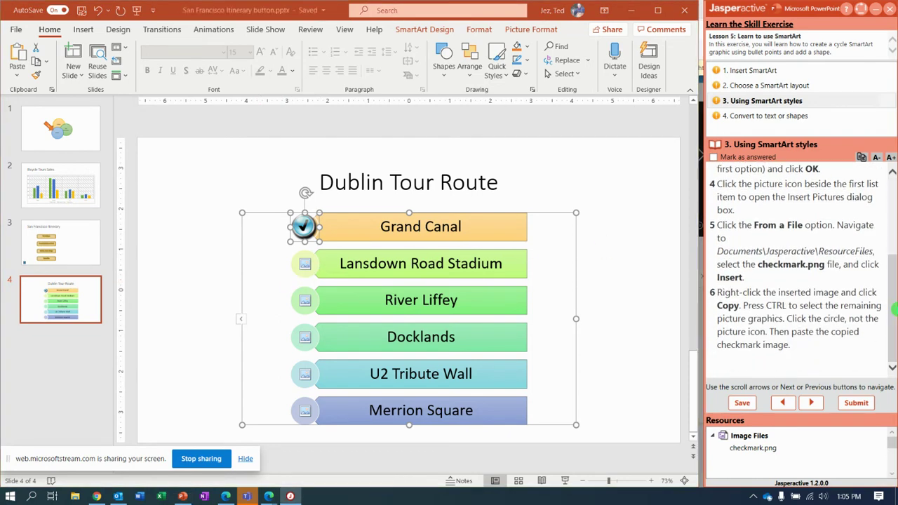
pyautogui.click(315, 267)
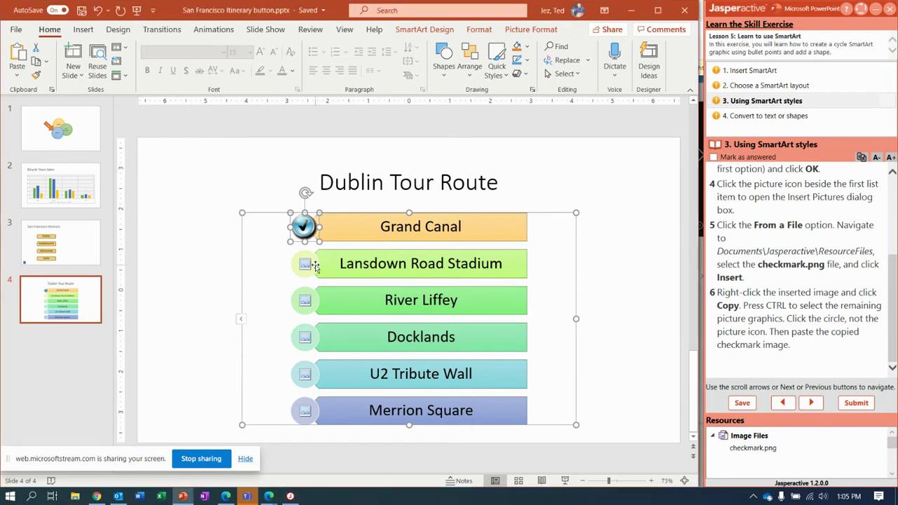
pyautogui.click(316, 266)
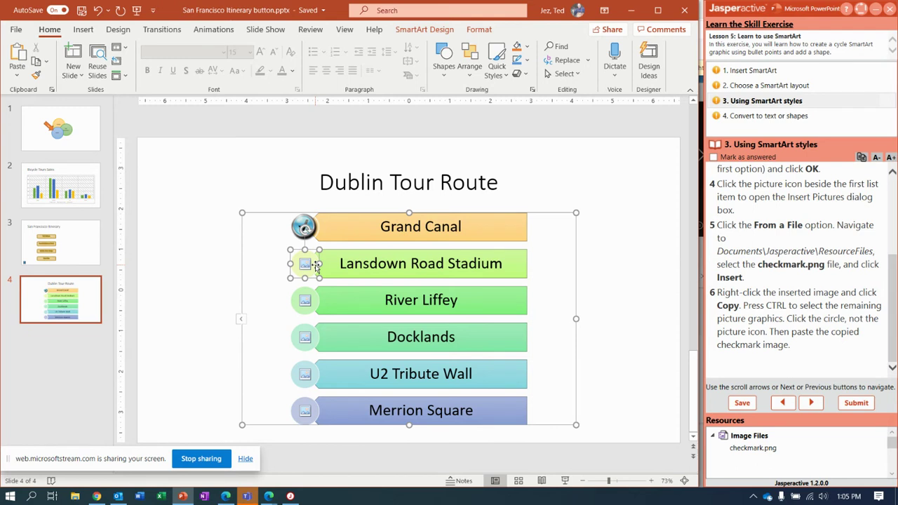
pyautogui.keyDown('ctrl'); pyautogui.click(315, 299); pyautogui.keyUp('ctrl')
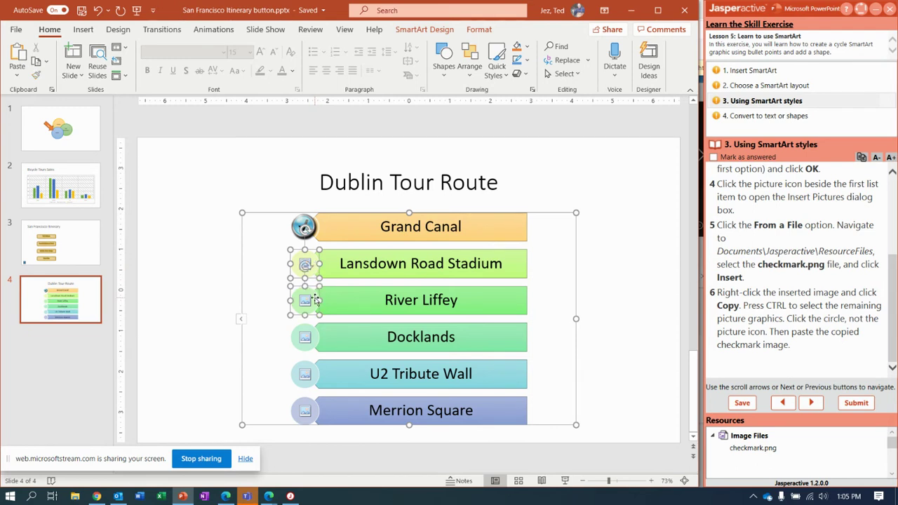
pyautogui.keyDown('ctrl'); pyautogui.click(314, 334); pyautogui.keyUp('ctrl')
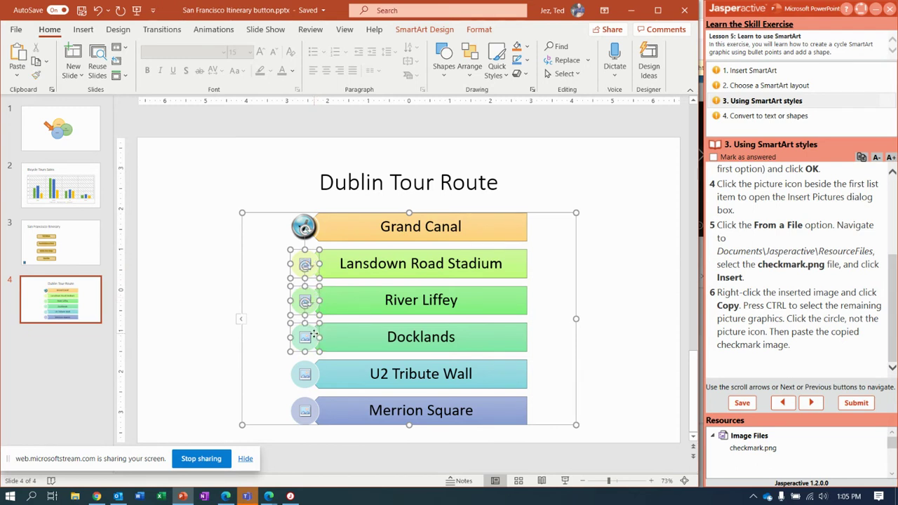
pyautogui.keyDown('ctrl'); pyautogui.click(313, 375); pyautogui.keyUp('ctrl')
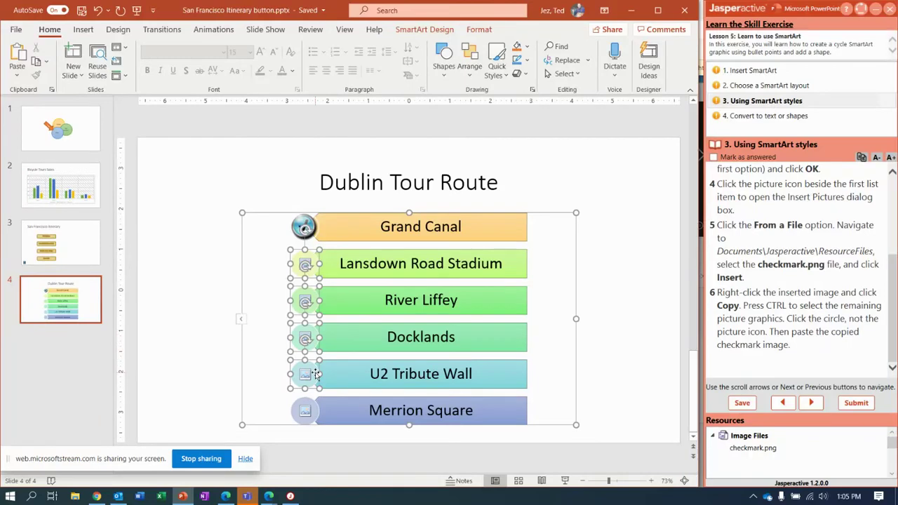
pyautogui.keyDown('ctrl'); pyautogui.click(314, 413); pyautogui.keyUp('ctrl')
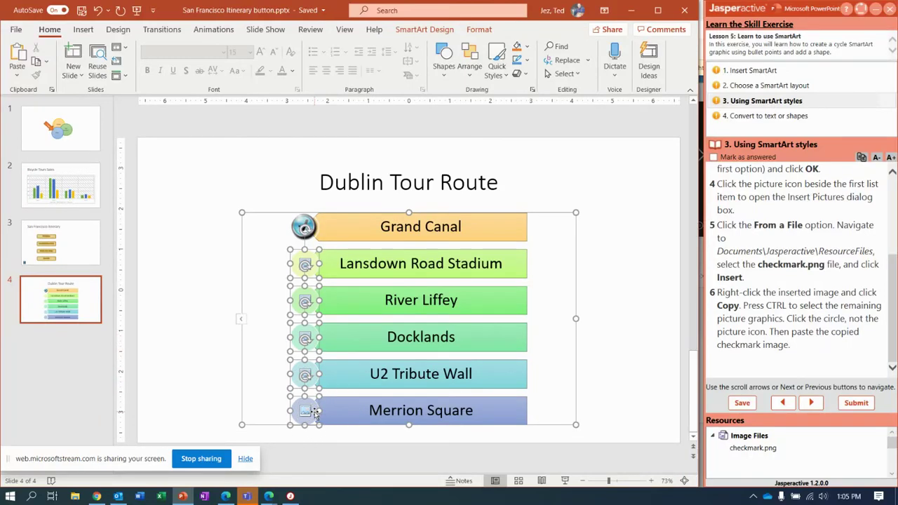
pyautogui.click(19, 55)
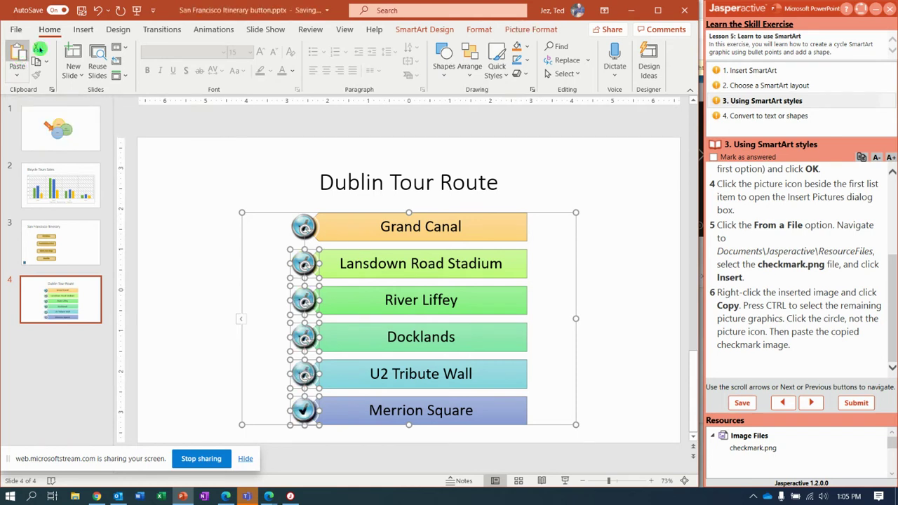
pyautogui.click(214, 273)
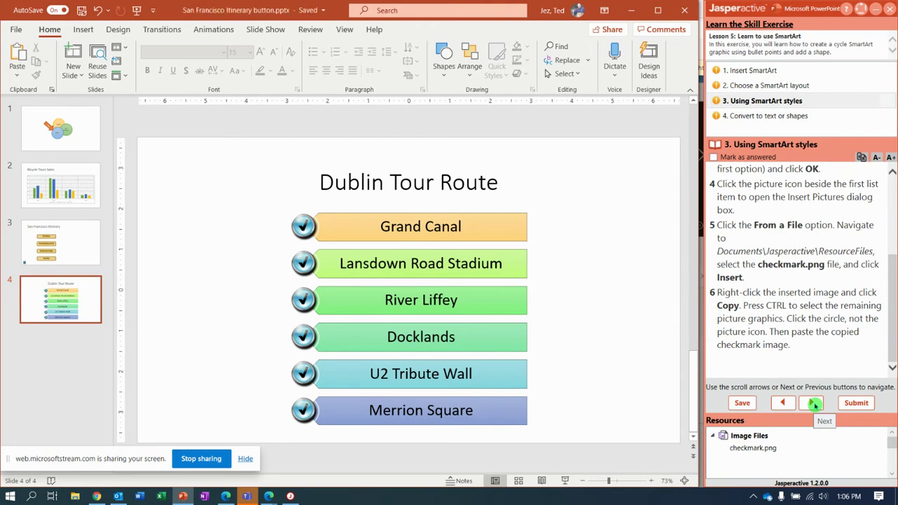
# Advance the exercise to Convert to text or shapes and insert a new Title and Content slide after slide 4.
pyautogui.click(814, 404)
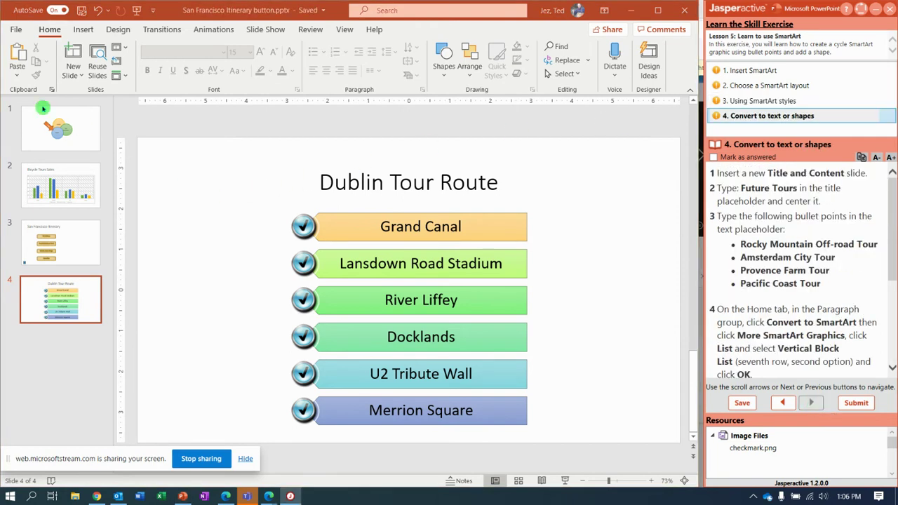
pyautogui.click(71, 76)
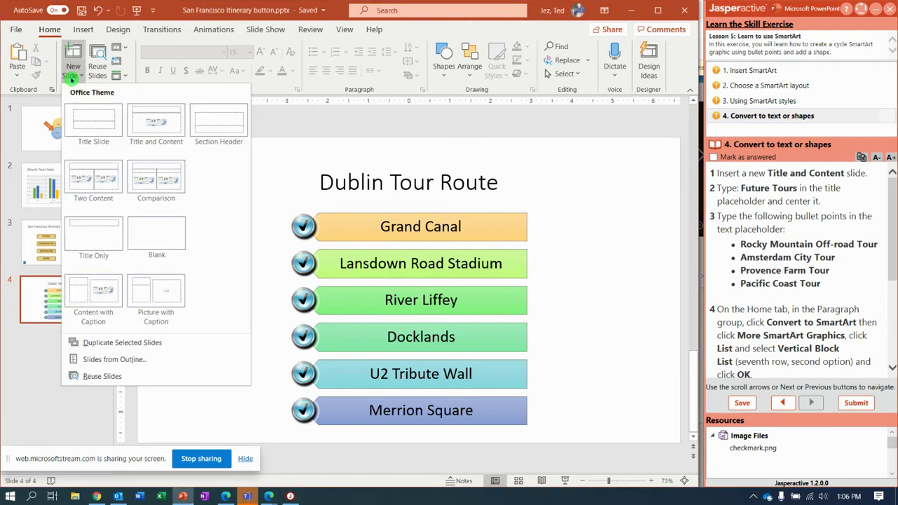
pyautogui.click(164, 136)
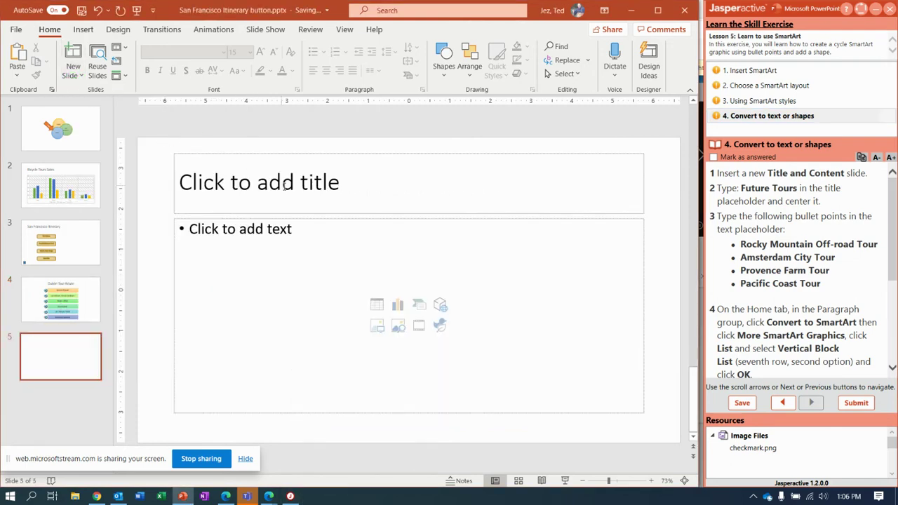
# Enter Future Tours as the new slide's title and center it.
pyautogui.click(287, 184)
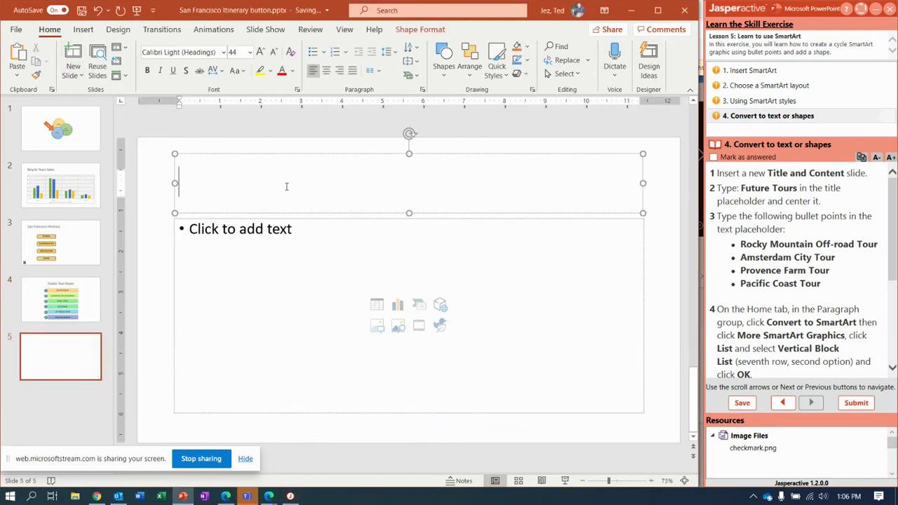
pyautogui.write('Fu')
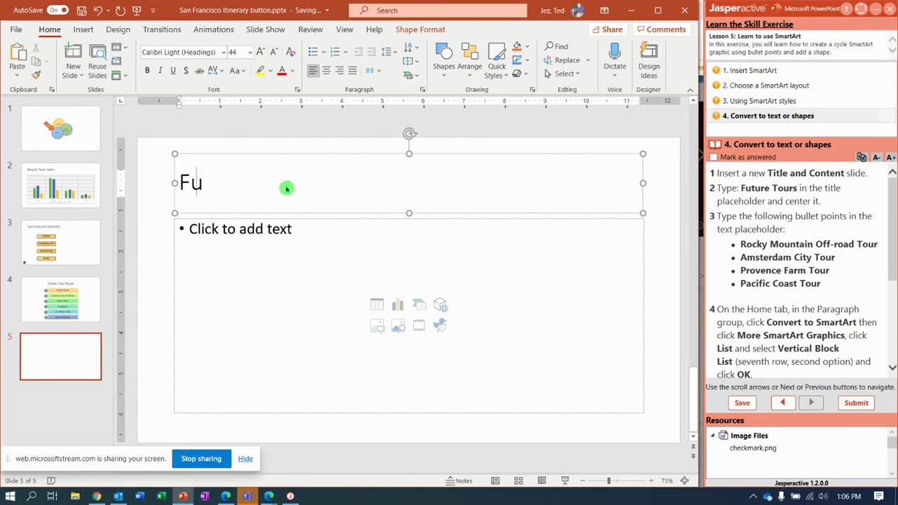
pyautogui.write('ture Tours')
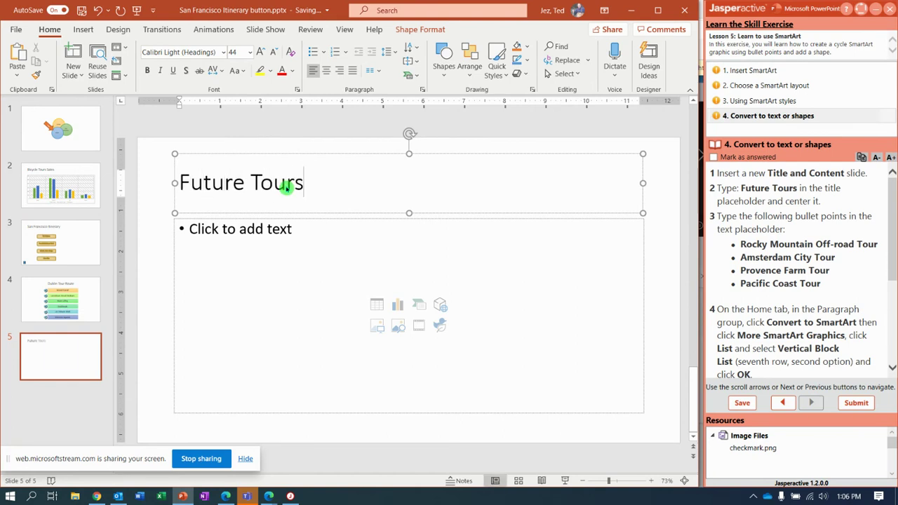
pyautogui.hotkey('ctrl', 'e')
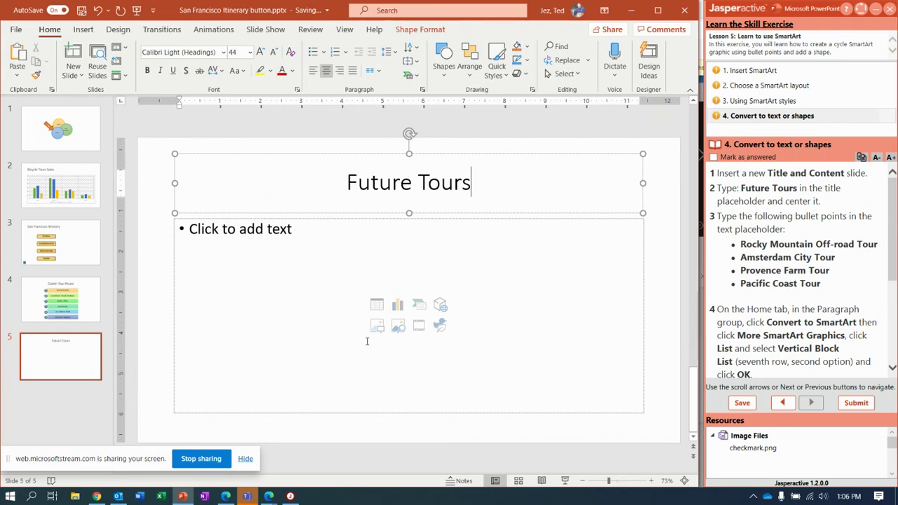
# Enter Rocky Mountain Off-road Tour as the first bullet in the content placeholder and start a second bullet.
pyautogui.click(406, 307)
pyautogui.click(236, 229)
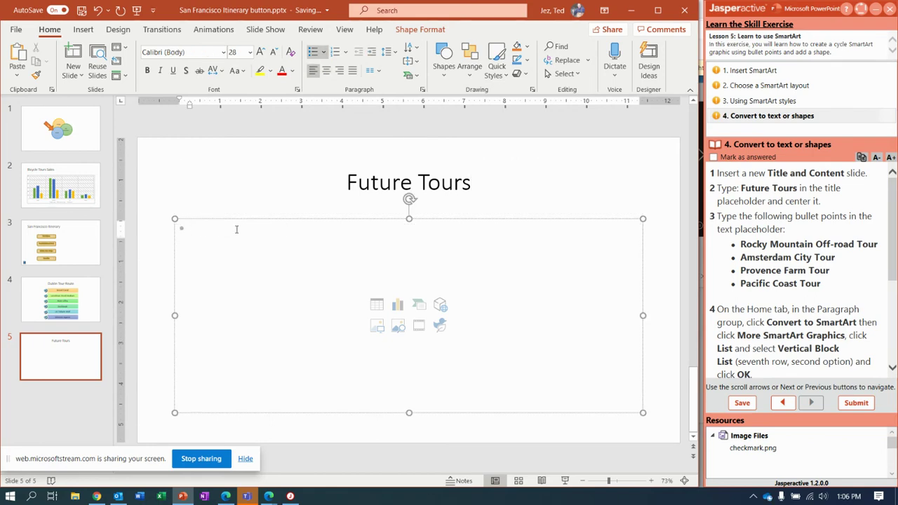
pyautogui.write('Rocky Mou')
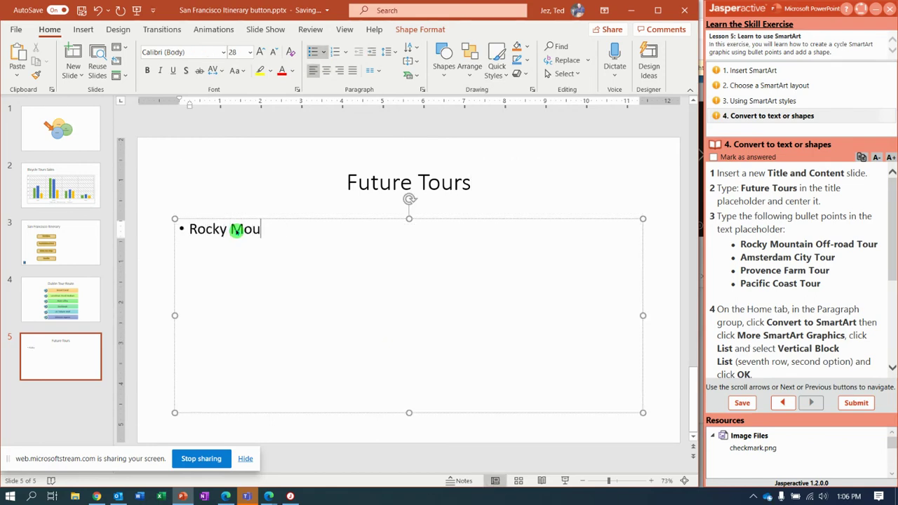
pyautogui.write('ntain Off')
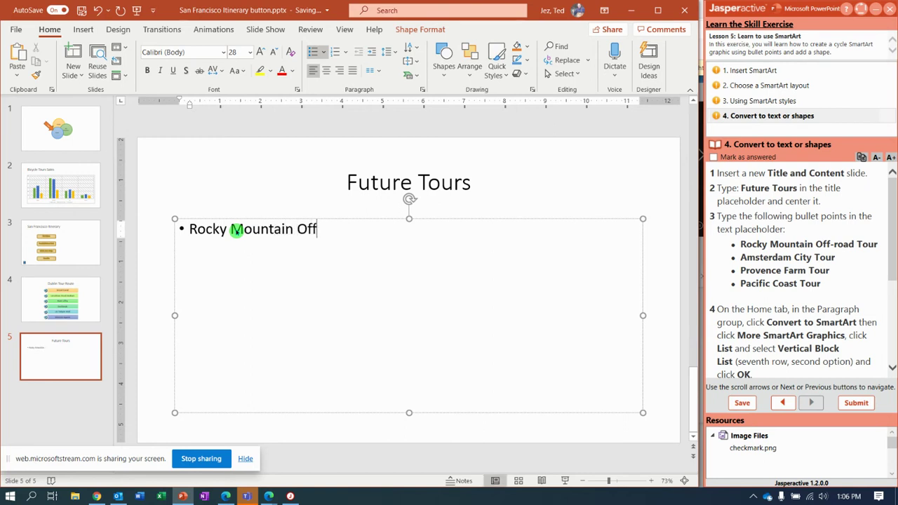
pyautogui.write('-road tour')
pyautogui.press('BackSpace')
pyautogui.press('BackSpace')
pyautogui.press('BackSpace')
pyautogui.press('BackSpace')
pyautogui.write('Tour')
pyautogui.press('Return')
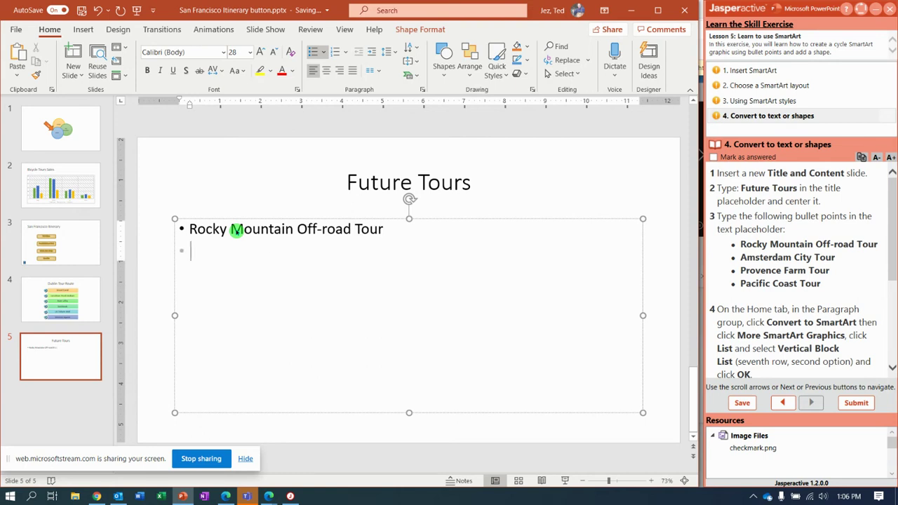
# Enter Amsterdam City Tour as the second bullet in the content placeholder and start a third bullet.
pyautogui.write('Amsterdam City')
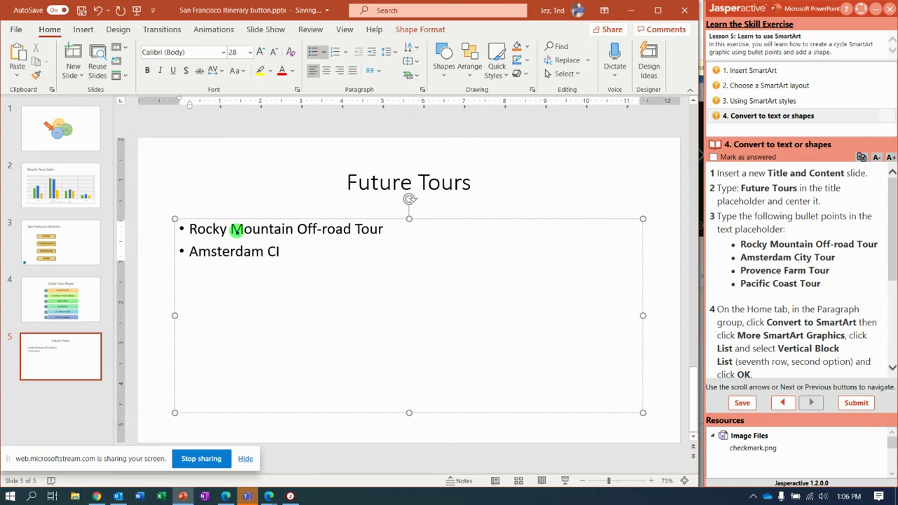
pyautogui.press('BackSpace')
pyautogui.press('BackSpace')
pyautogui.press('BackSpace')
pyautogui.write('ity Tour')
pyautogui.press('Return')
# Enter Provence Farm Tour and Pacific Coast Tour as the third and fourth bullets of the list.
pyautogui.write('Pr')
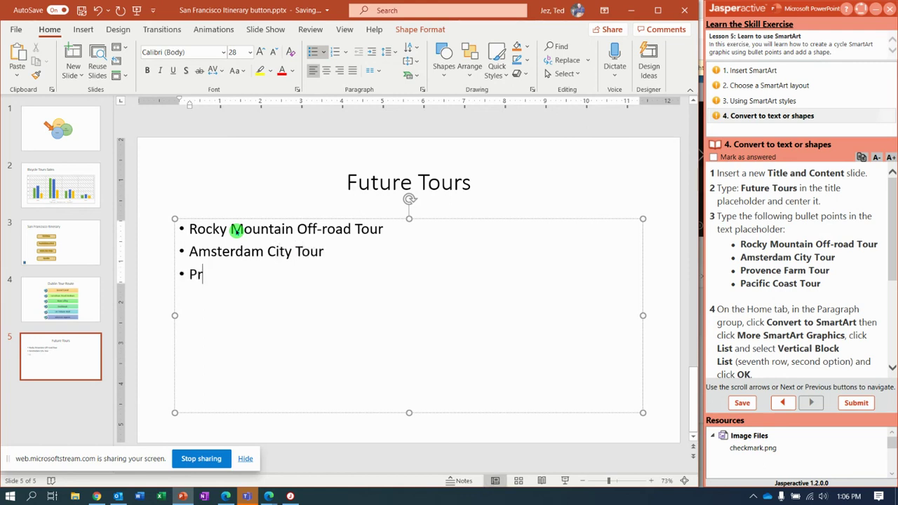
pyautogui.write('ovence Farm')
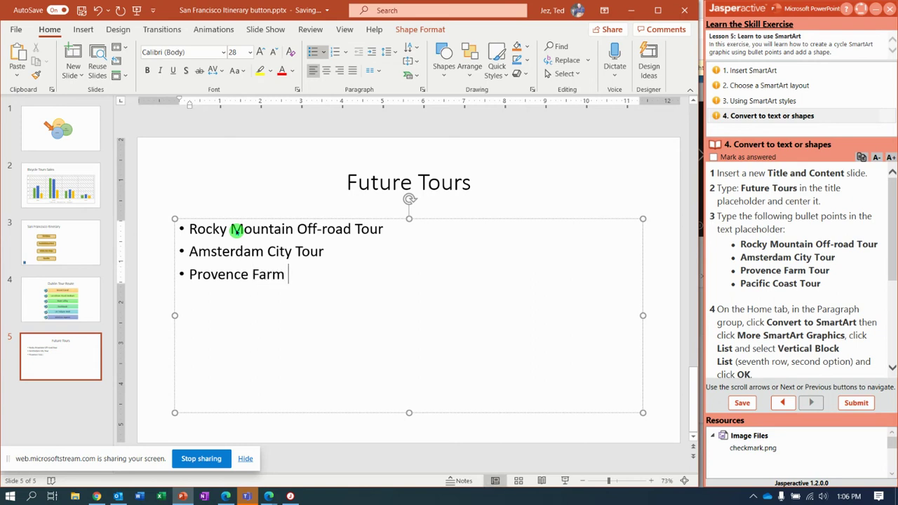
pyautogui.write(' Tour')
pyautogui.press('Return')
pyautogui.write('P')
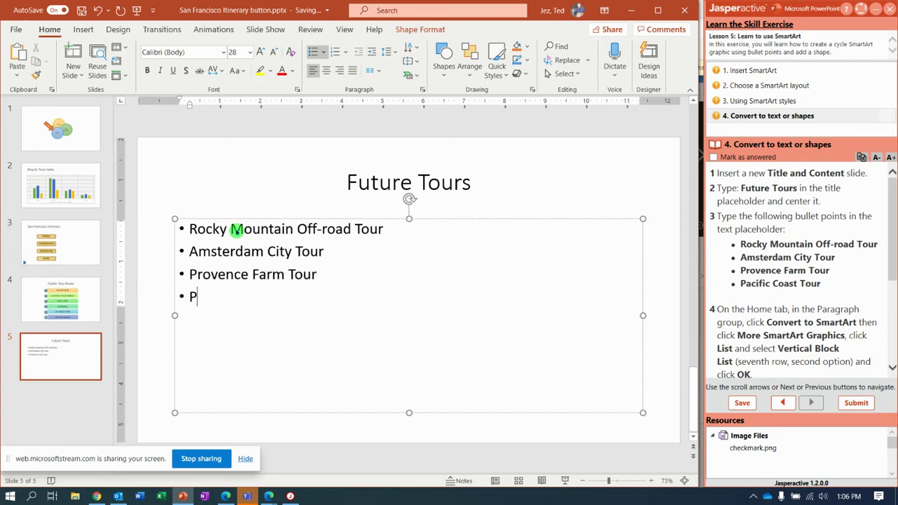
pyautogui.write('acific Cost')
pyautogui.press('BackSpace')
pyautogui.press('BackSpace')
pyautogui.write('ast TOur')
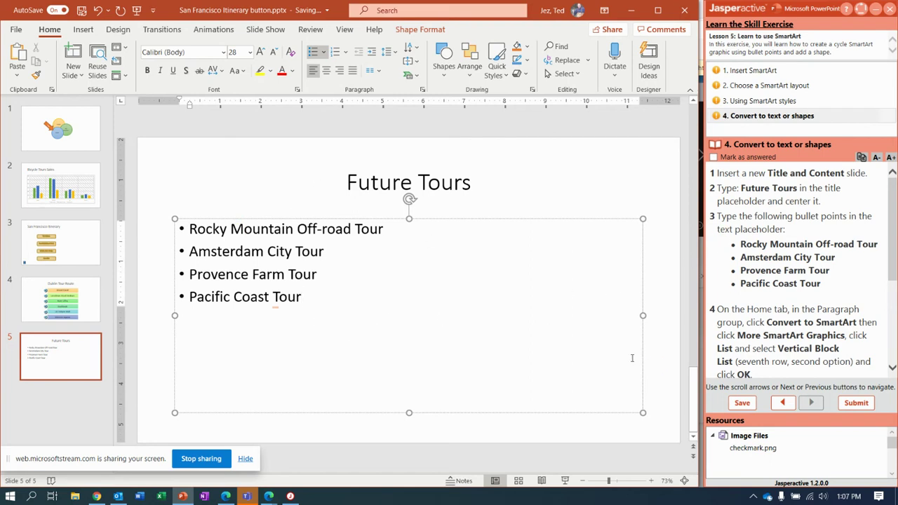
pyautogui.click(313, 298)
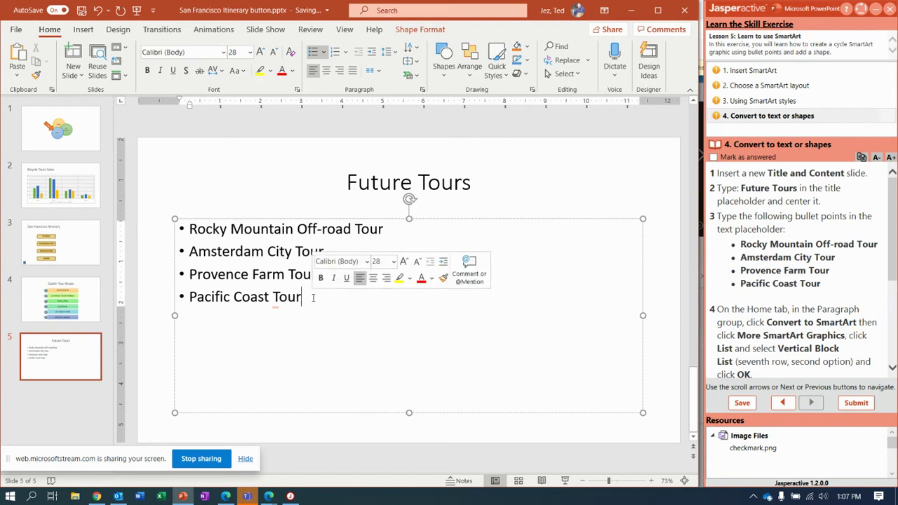
# Convert the whole bullet placeholder to a SmartArt graphic with the Vertical Block List layout from the List category.
pyautogui.click(370, 222)
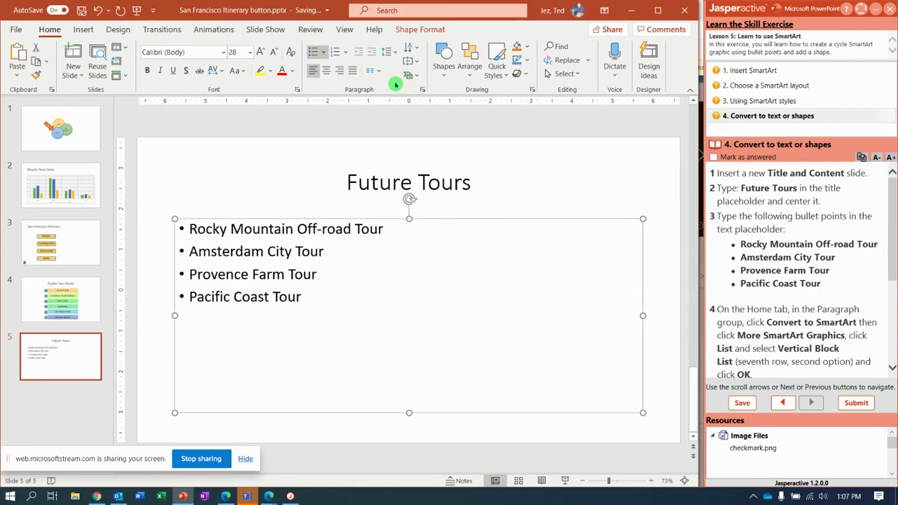
pyautogui.click(417, 77)
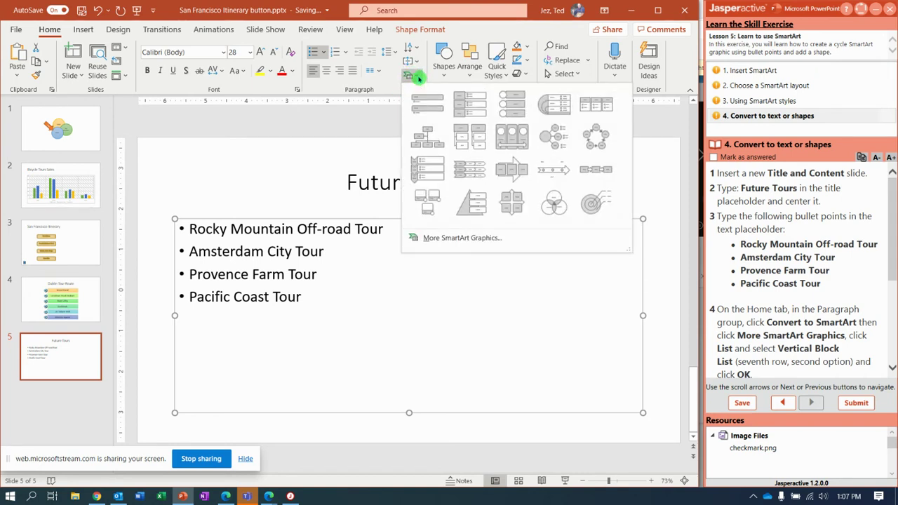
pyautogui.click(440, 240)
pyautogui.click(181, 177)
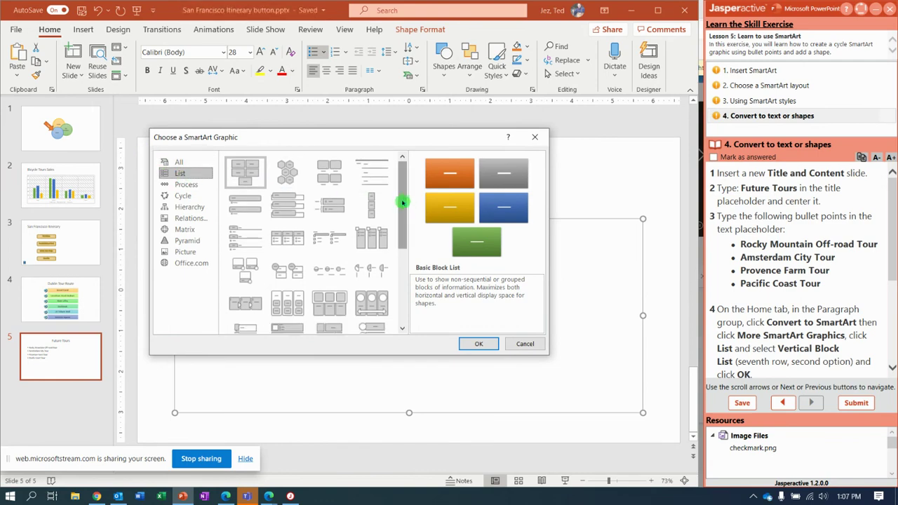
pyautogui.moveTo(403, 202); pyautogui.dragTo(393, 273)
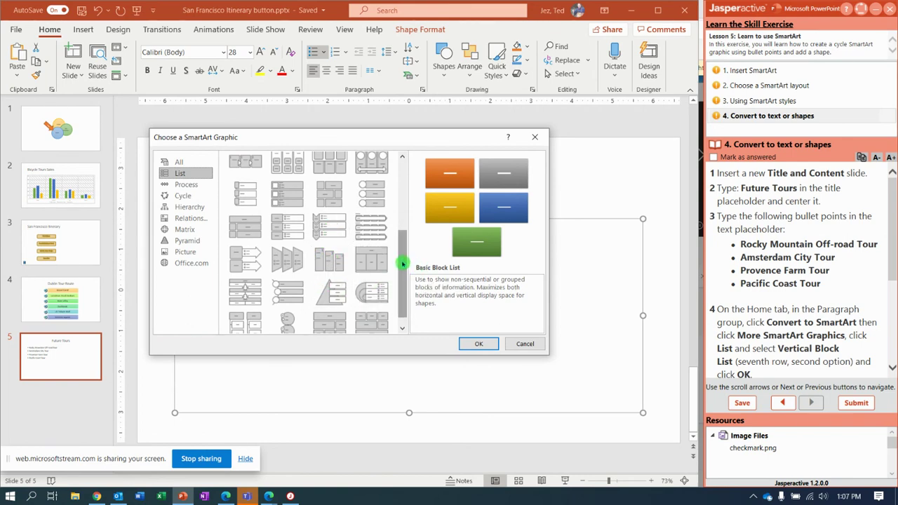
pyautogui.moveTo(403, 293); pyautogui.dragTo(397, 167)
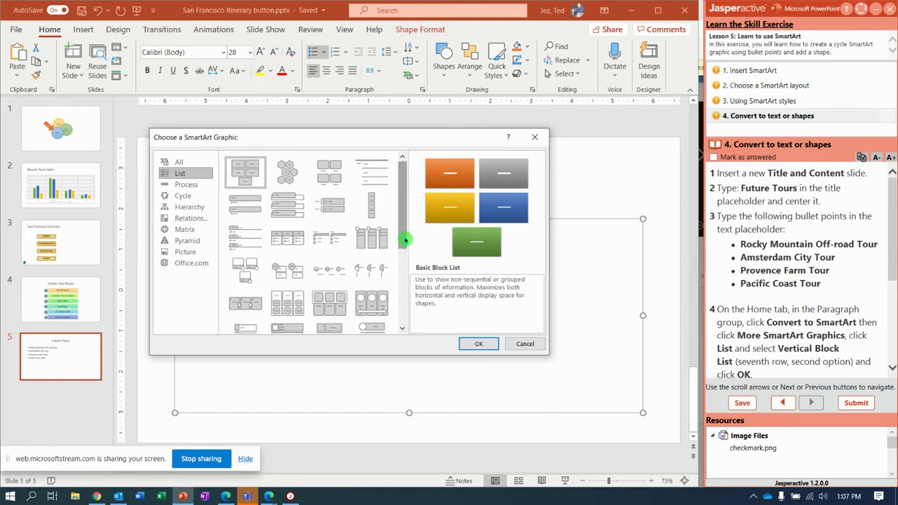
pyautogui.moveTo(407, 243); pyautogui.dragTo(409, 291)
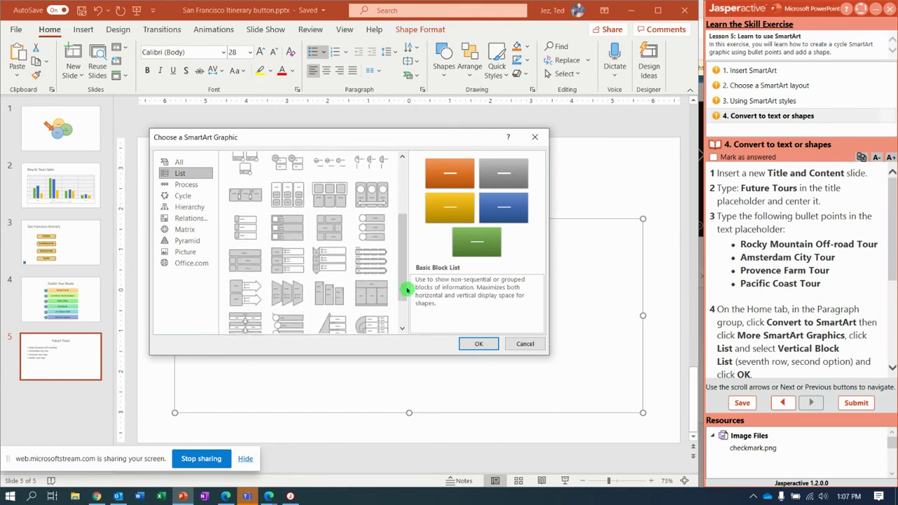
pyautogui.click(285, 261)
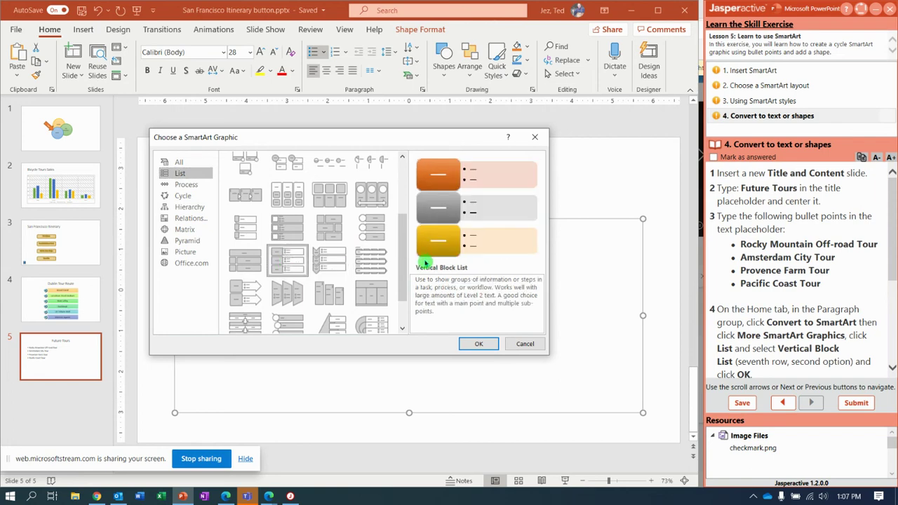
pyautogui.click(477, 344)
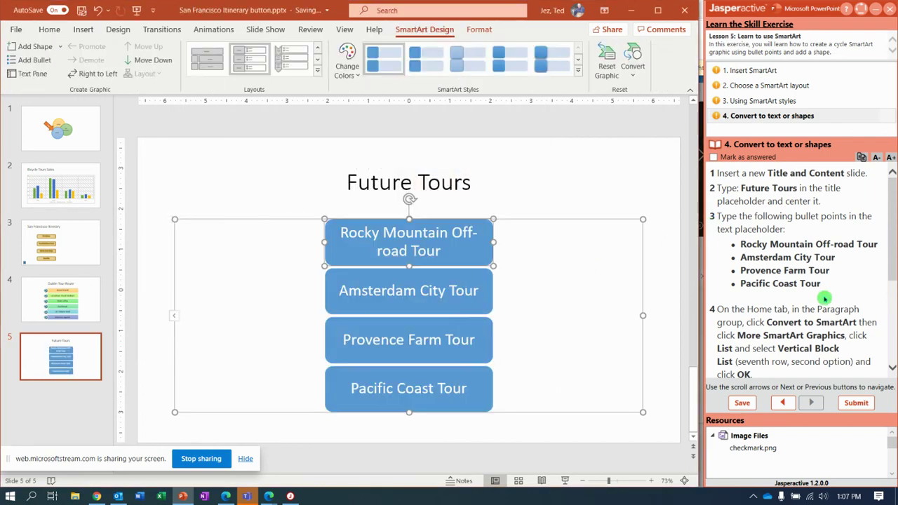
# Fill the Pacific Coast Tour shape with Green, Accent 6, Darker 25%.
pyautogui.moveTo(889, 236); pyautogui.dragTo(895, 317)
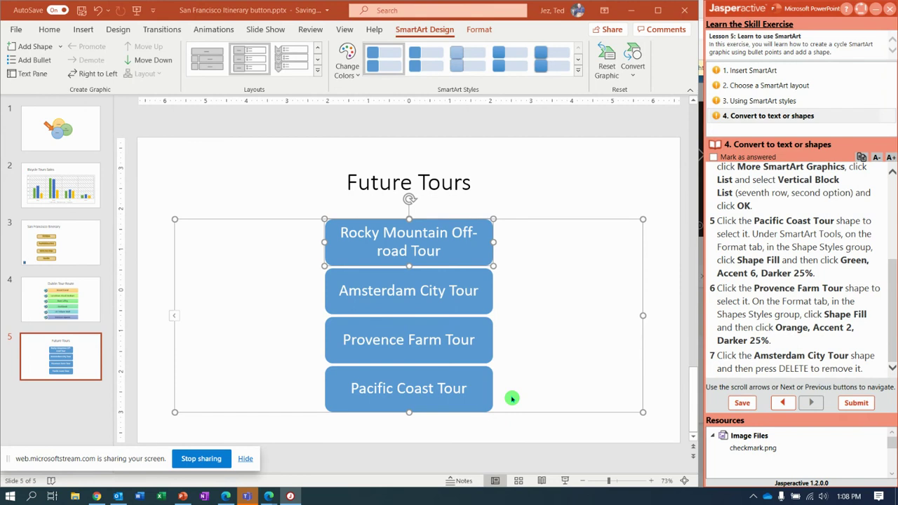
pyautogui.click(479, 377)
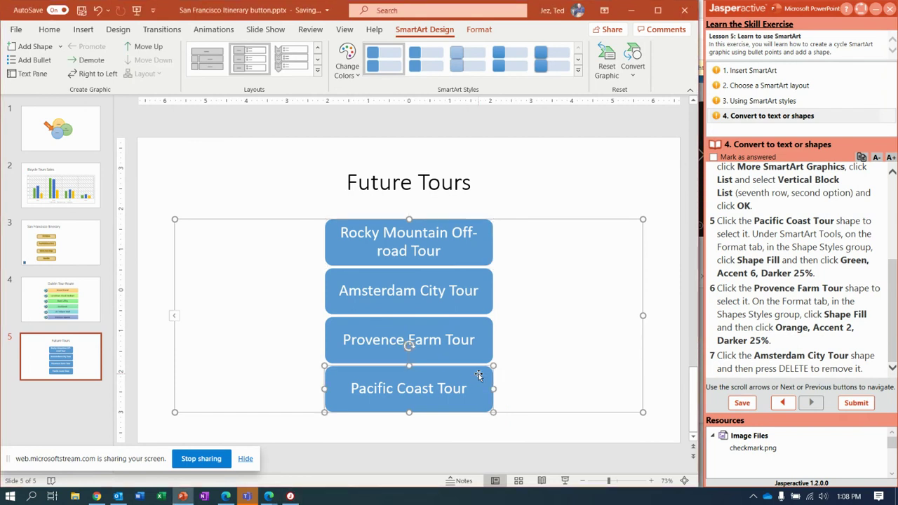
pyautogui.click(480, 28)
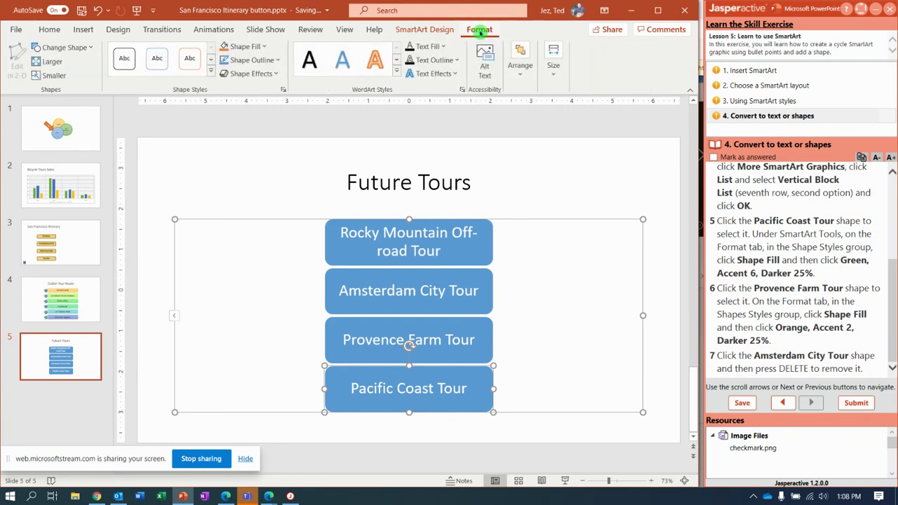
pyautogui.click(266, 48)
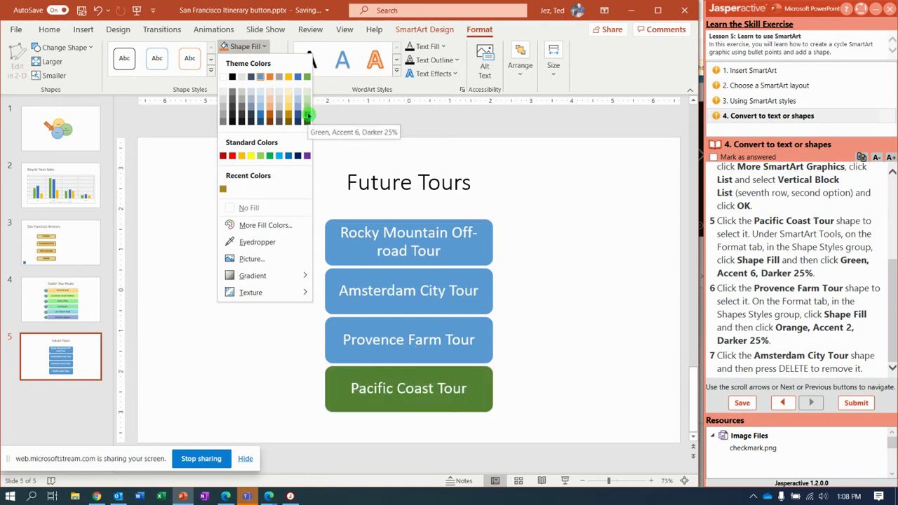
pyautogui.click(308, 114)
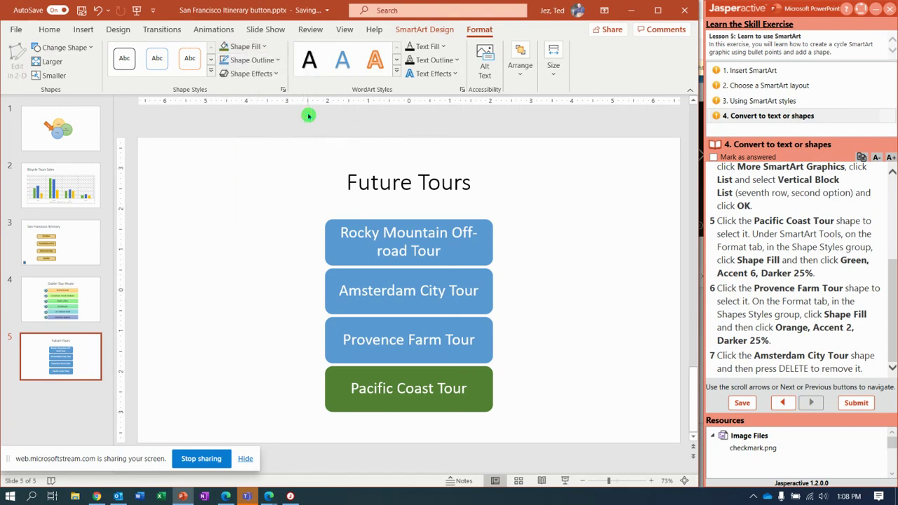
# Fill the Provence Farm Tour shape with Orange, Accent 2, Darker 25% and delete the Amsterdam City Tour shape.
pyautogui.click(485, 333)
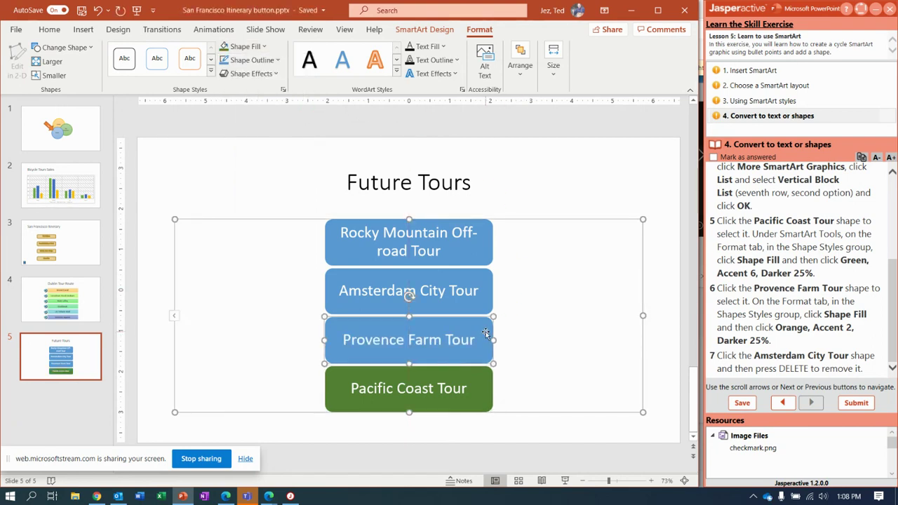
pyautogui.click(266, 47)
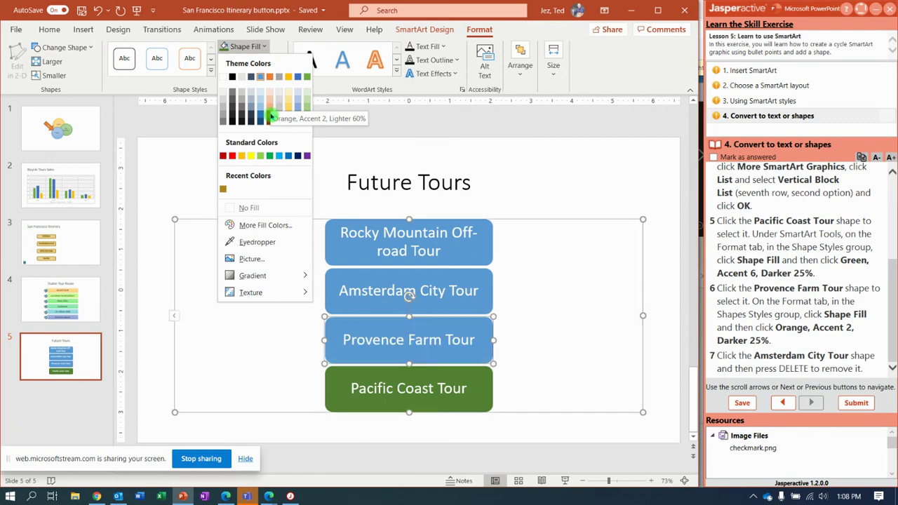
pyautogui.click(271, 117)
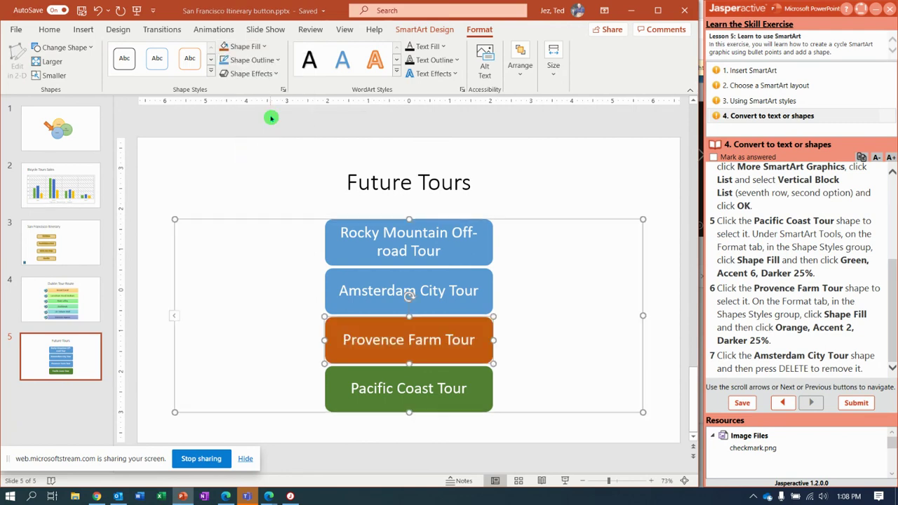
pyautogui.click(472, 278)
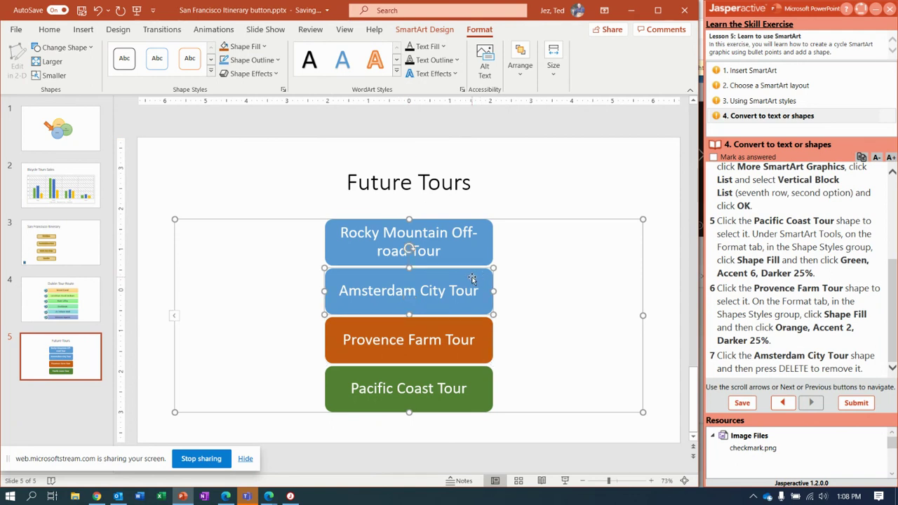
pyautogui.press('Delete')
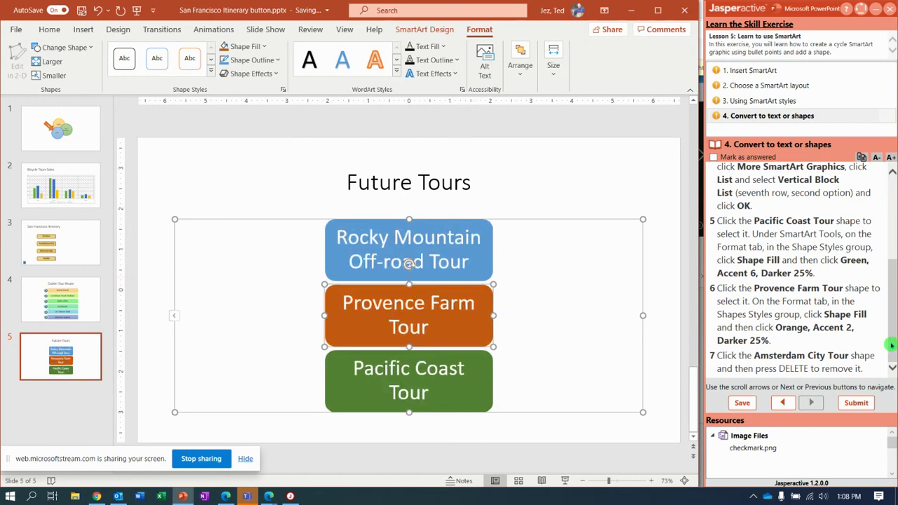
# Submit the finished Jasperactive exercise for scoring.
pyautogui.click(857, 404)
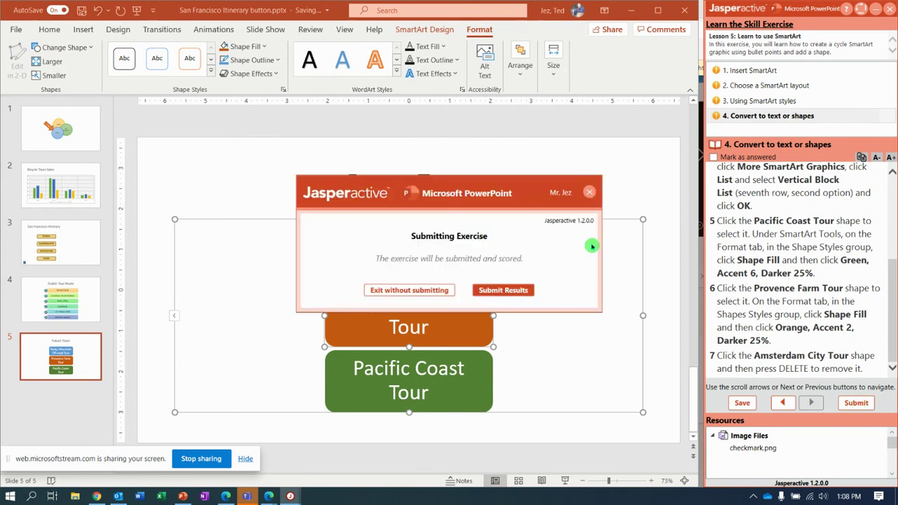
pyautogui.click(503, 290)
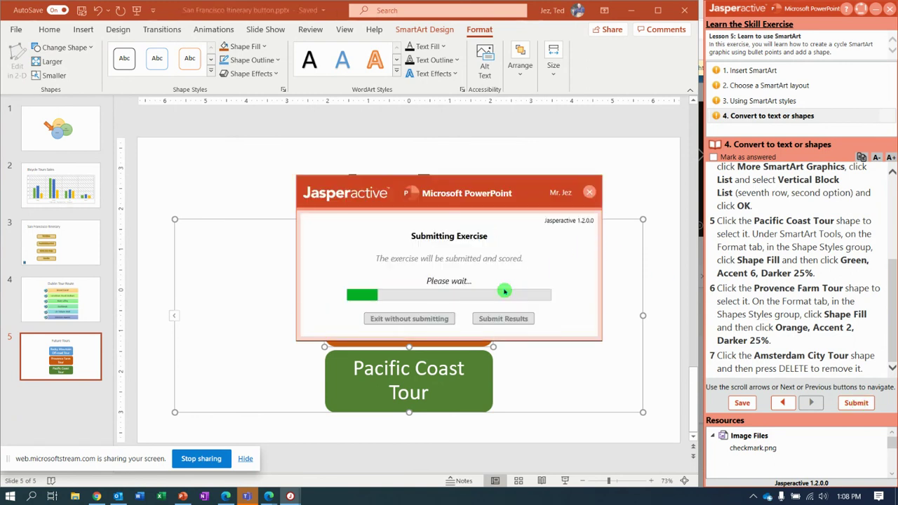